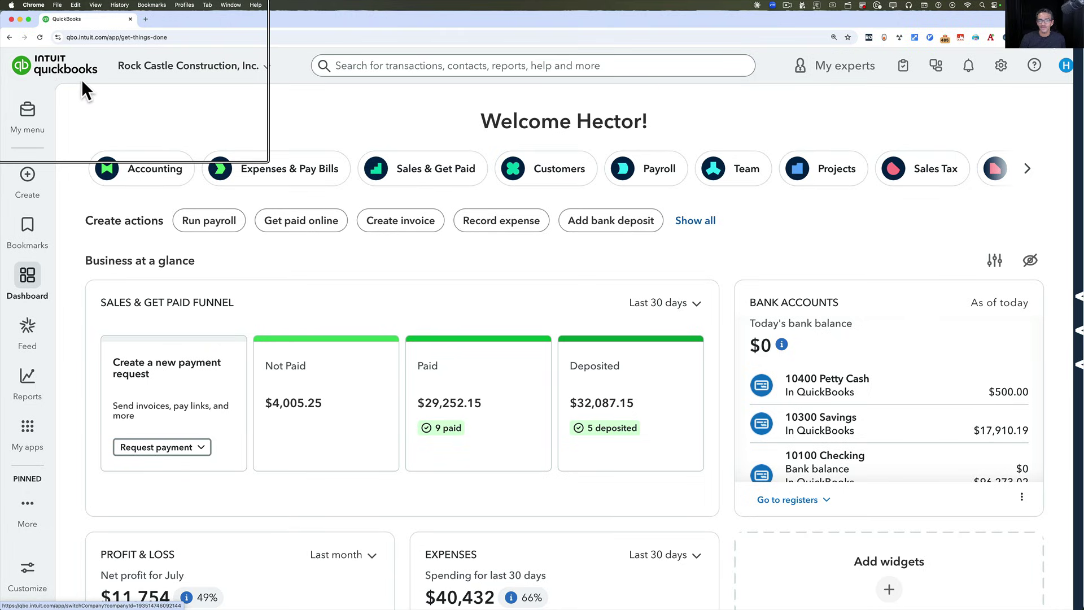
Step: Return to the practice's client list and open the Rock Castle Construction, Inc. (AUGUST2025) client file
click(43, 63)
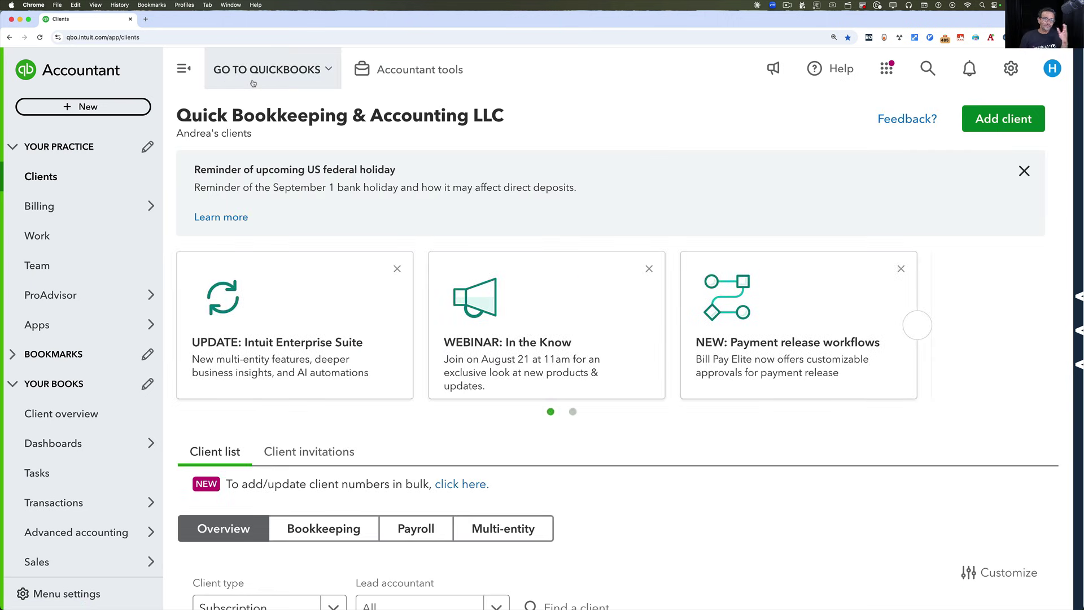
mouse_move(67, 325)
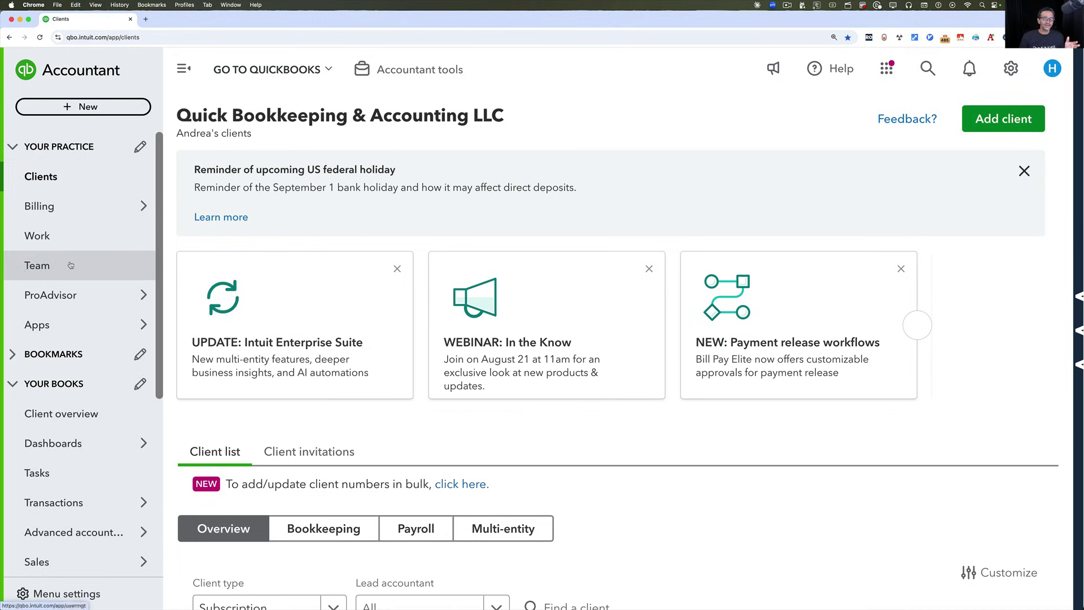
click(263, 80)
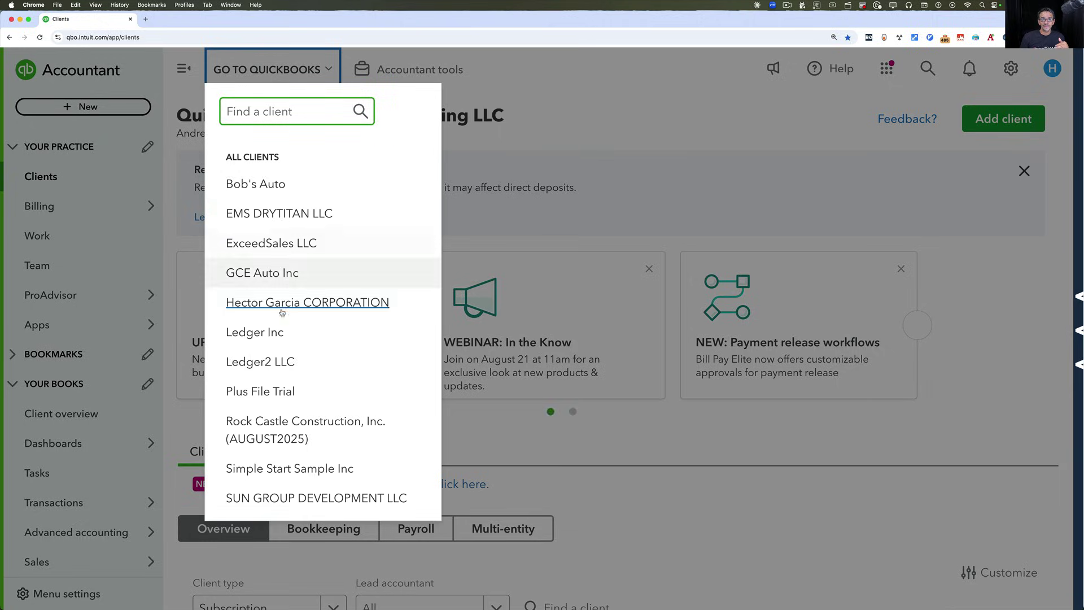
click(279, 419)
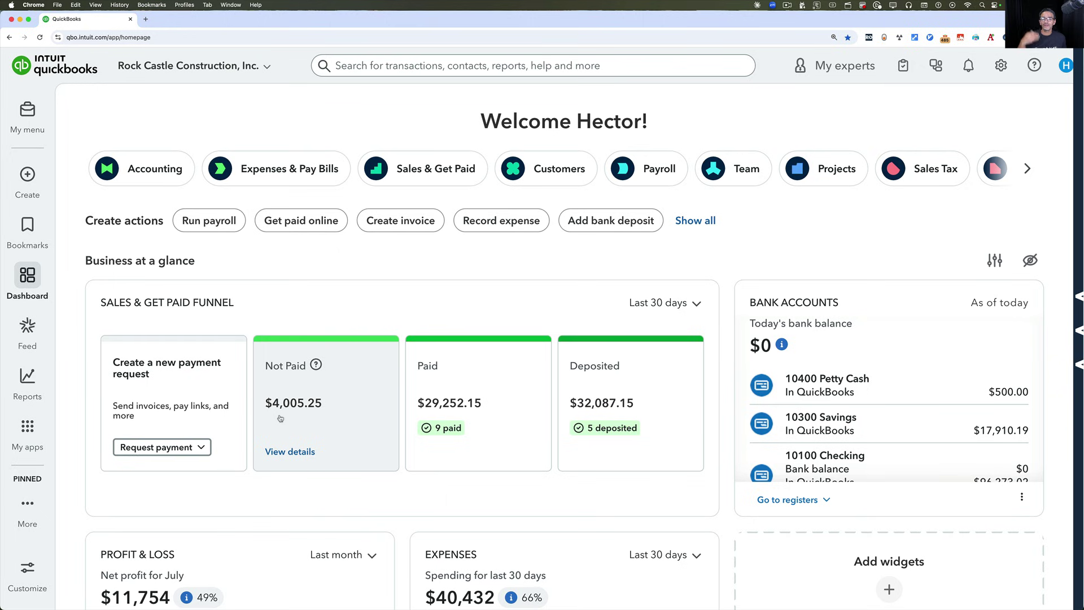
Step: Switch the Rock Castle Construction client file back to the previous QuickBooks experience
click(1000, 65)
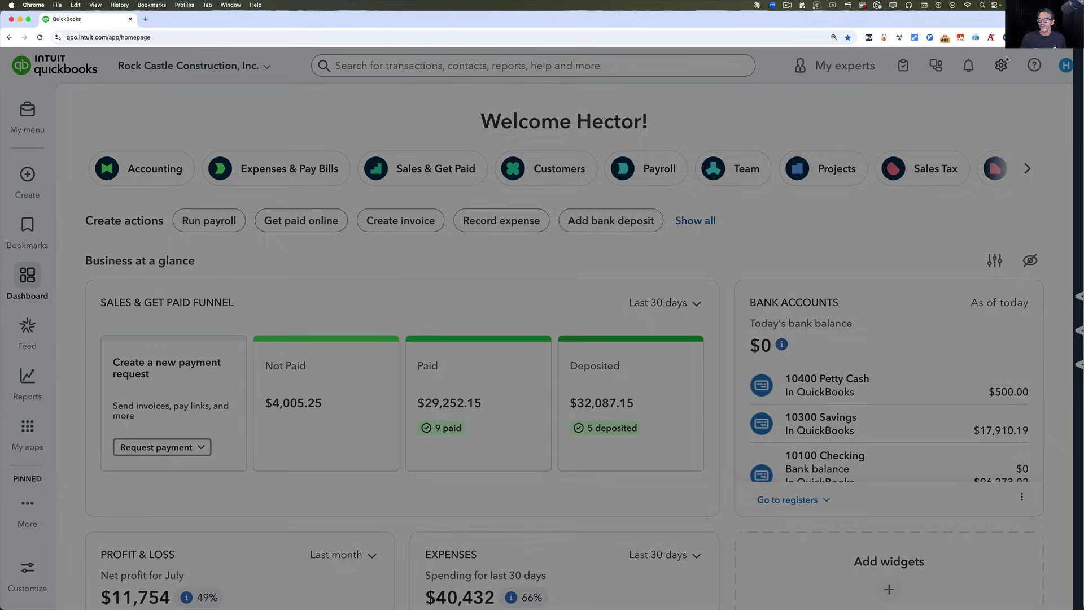
scroll(482, 461, down, 3)
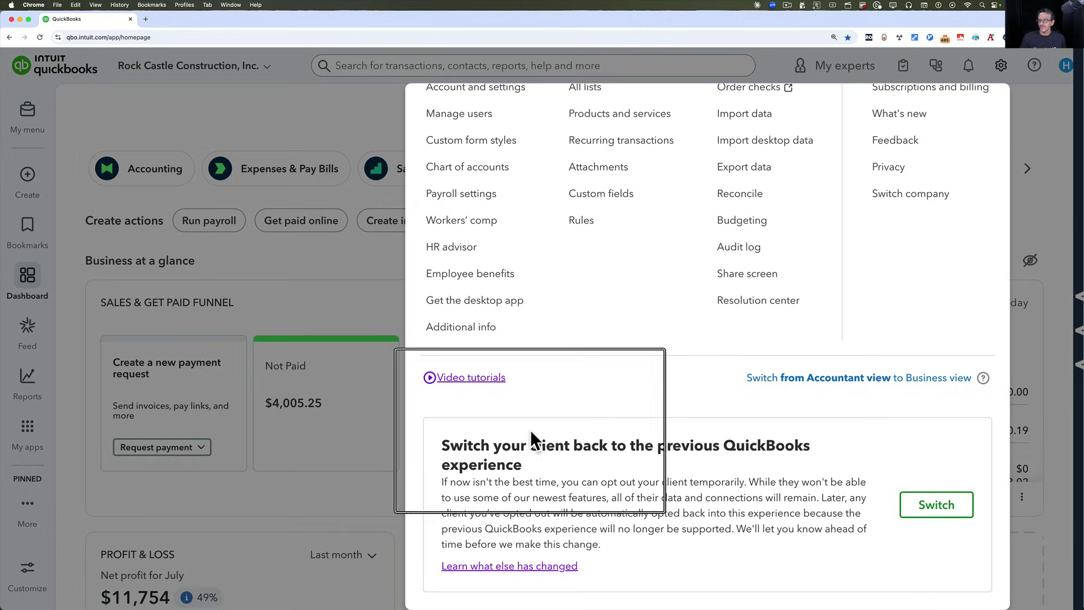
click(951, 511)
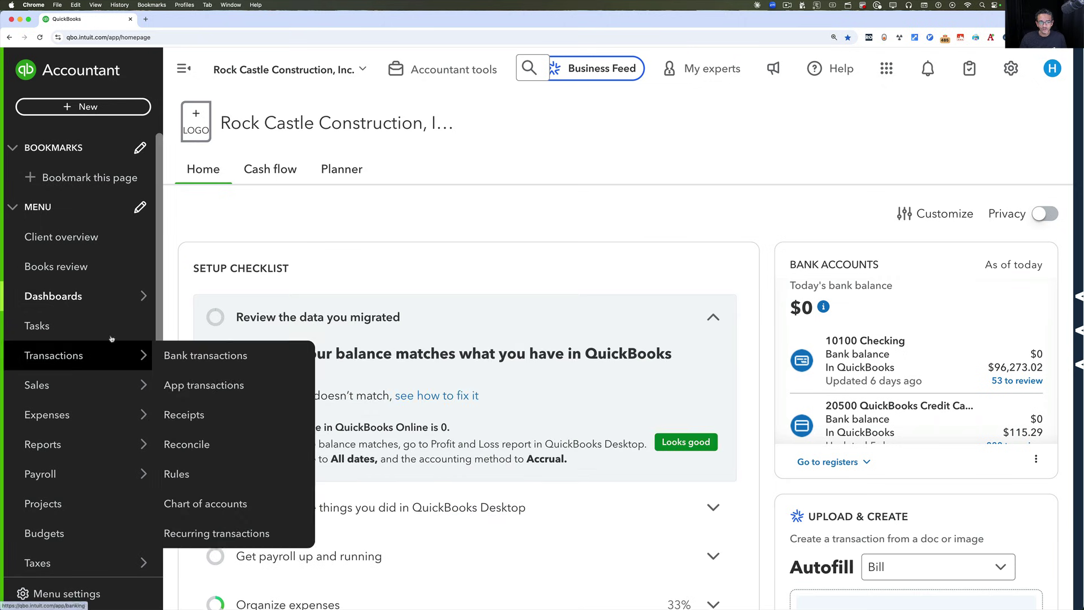
Step: Look through the previous experience's navigation categories and its accountant tools and quick links
mouse_move(99, 389)
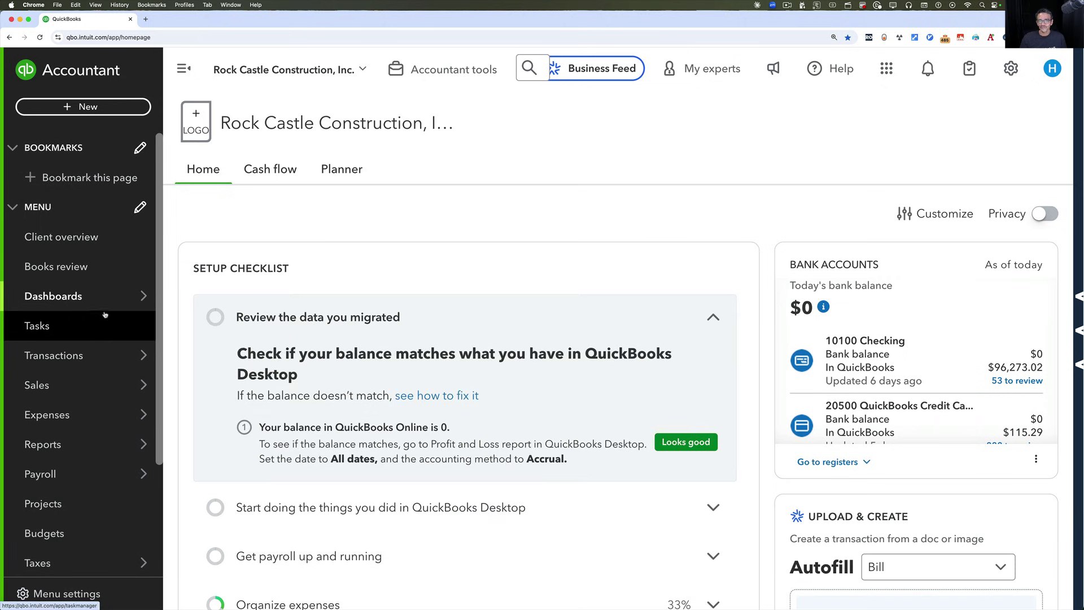
click(429, 75)
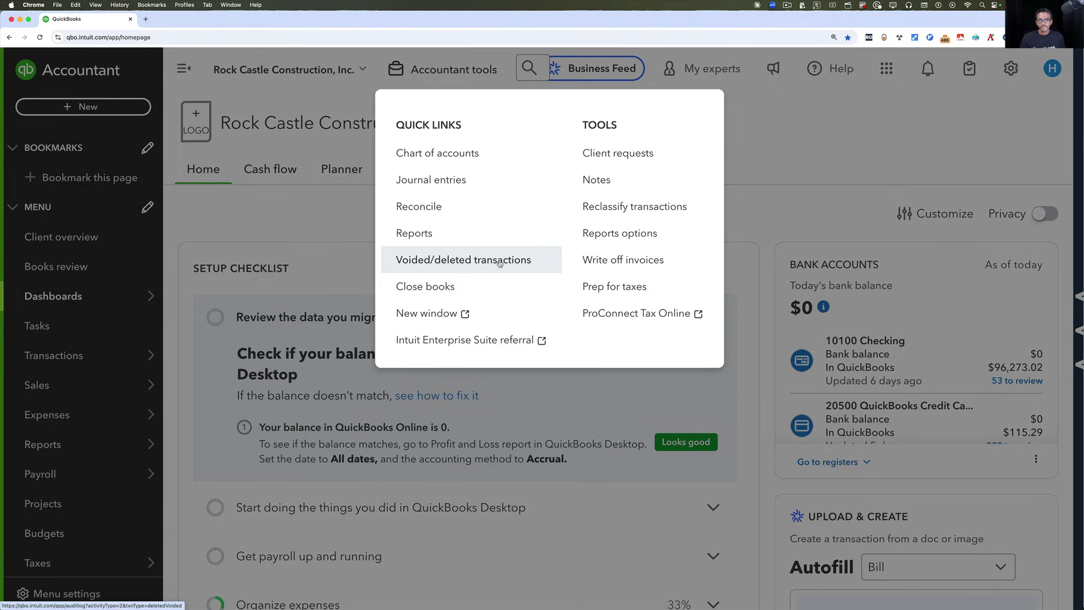
key(Escape)
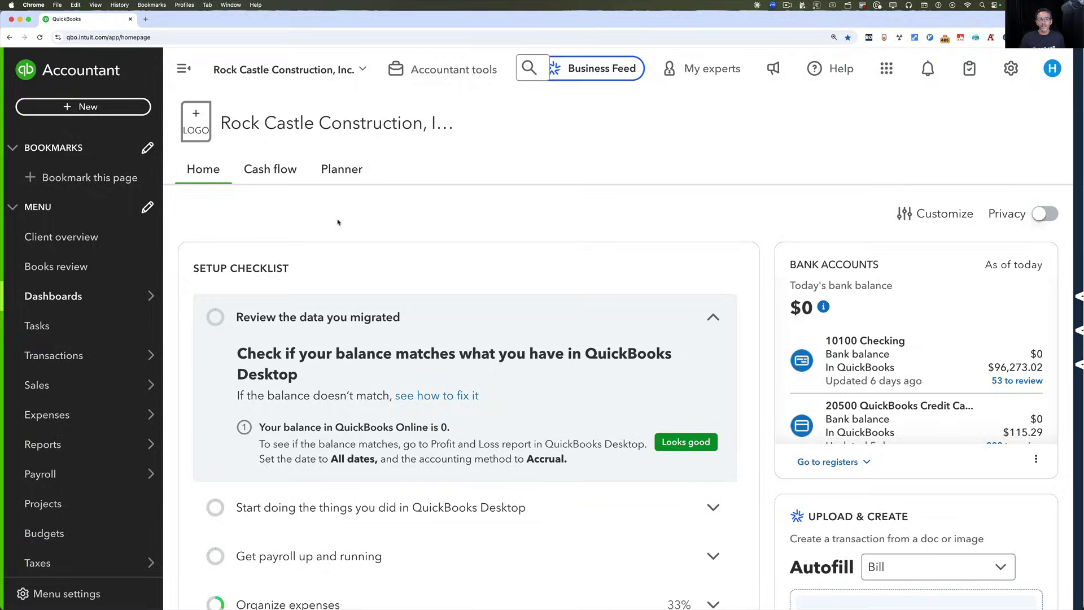
click(183, 69)
click(21, 69)
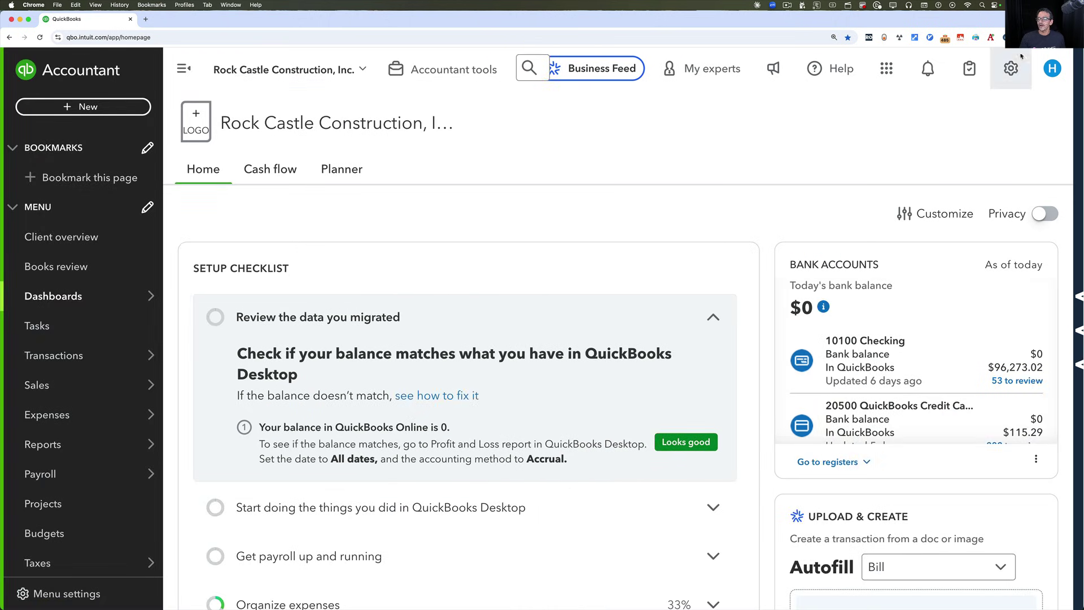
Step: Opt the client file in to the new version of QuickBooks
click(1010, 68)
scroll(898, 513, down, 1)
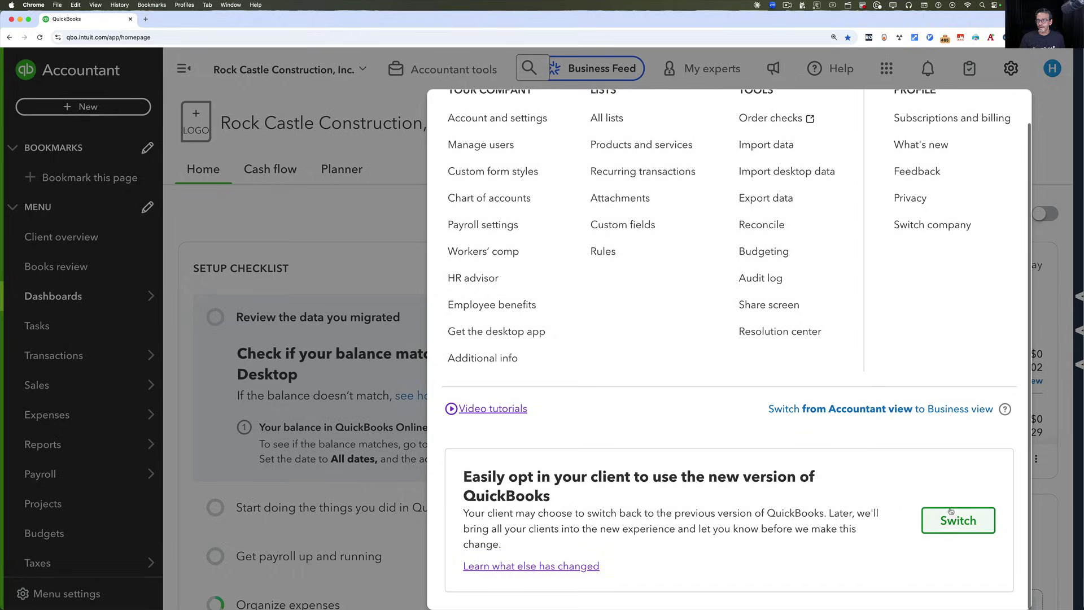
click(956, 522)
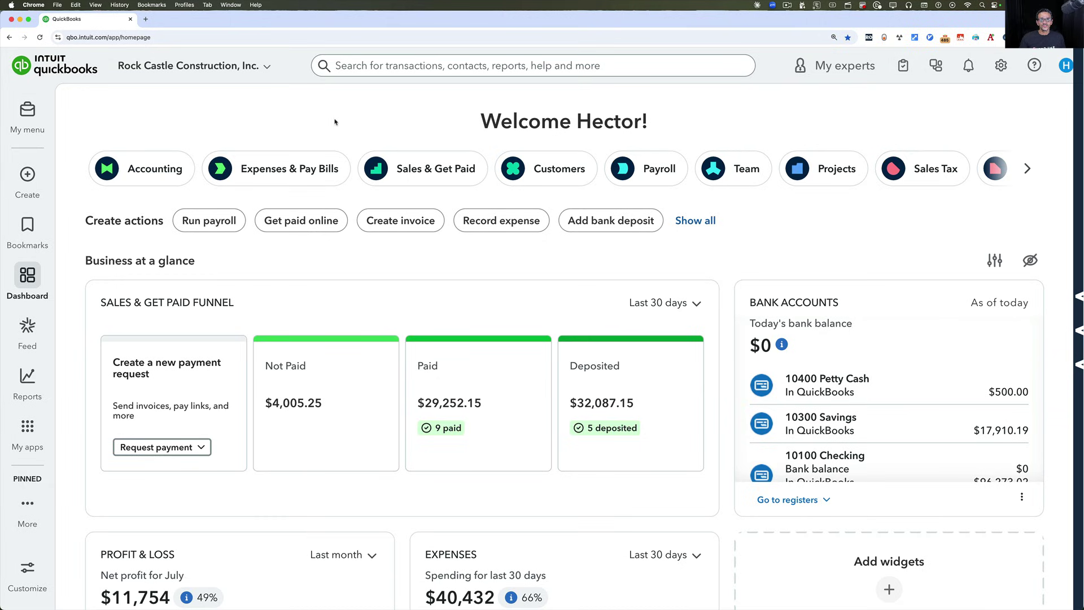
Step: View the client list available for switching companies and dismiss it
click(267, 69)
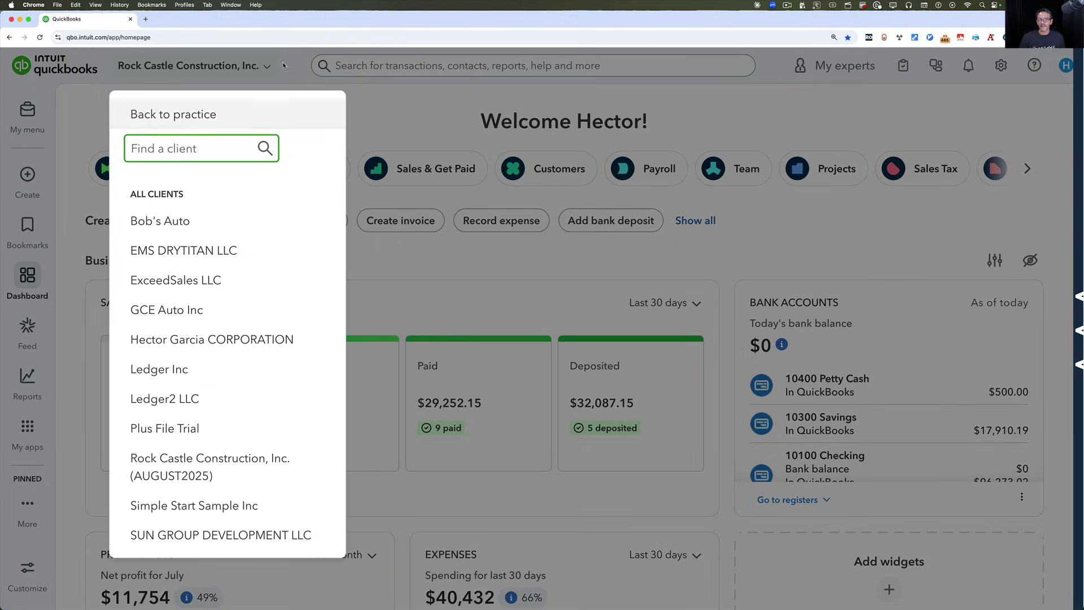
click(385, 116)
Step: Customize My menu by enabling the Tools section and moving it above Bookmarks and Create
mouse_move(37, 108)
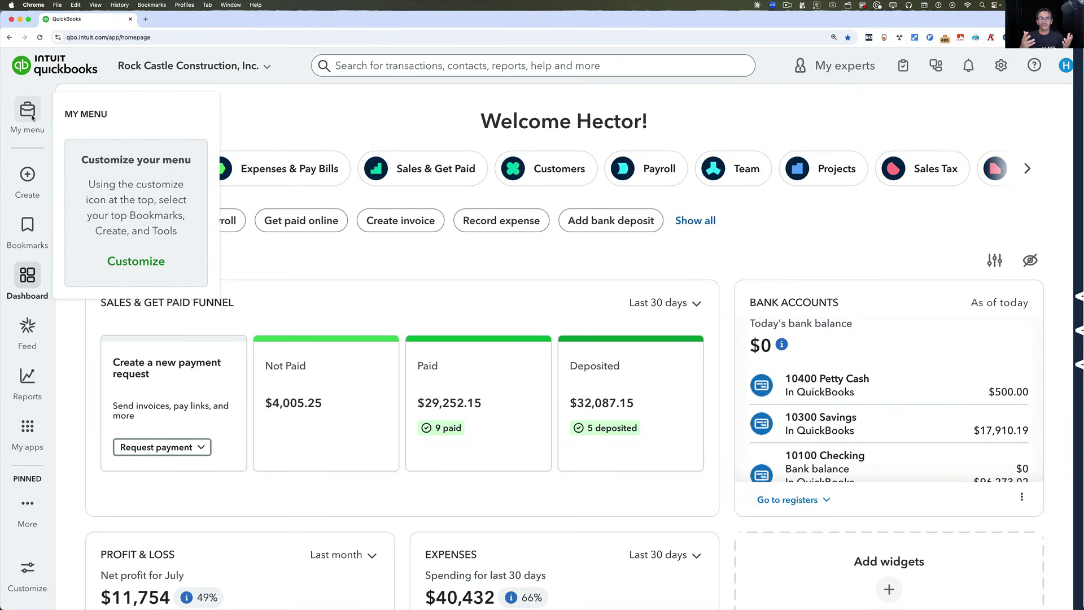
click(31, 116)
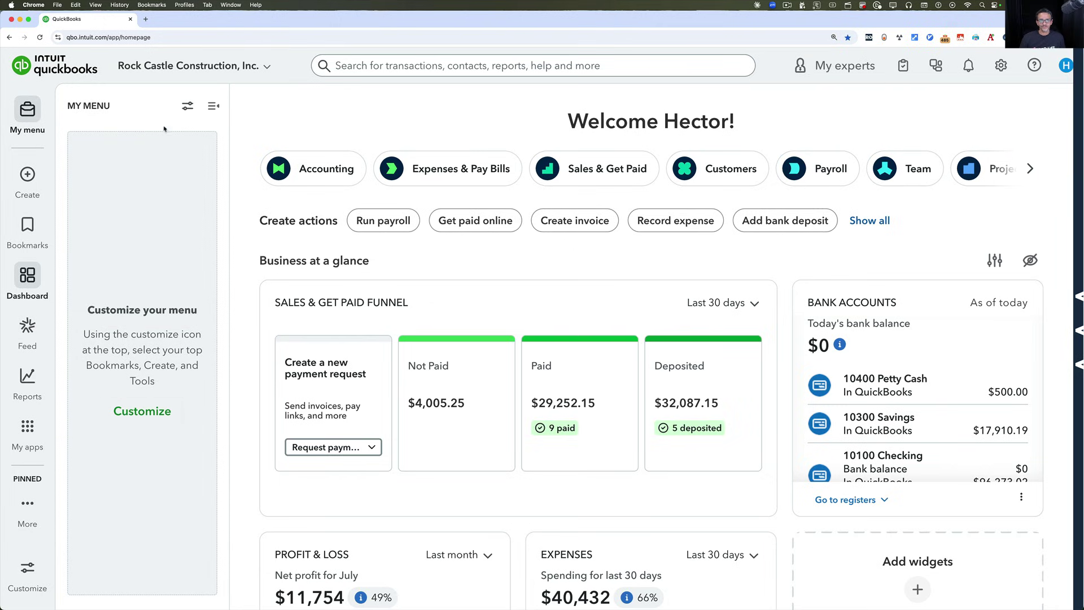
click(188, 107)
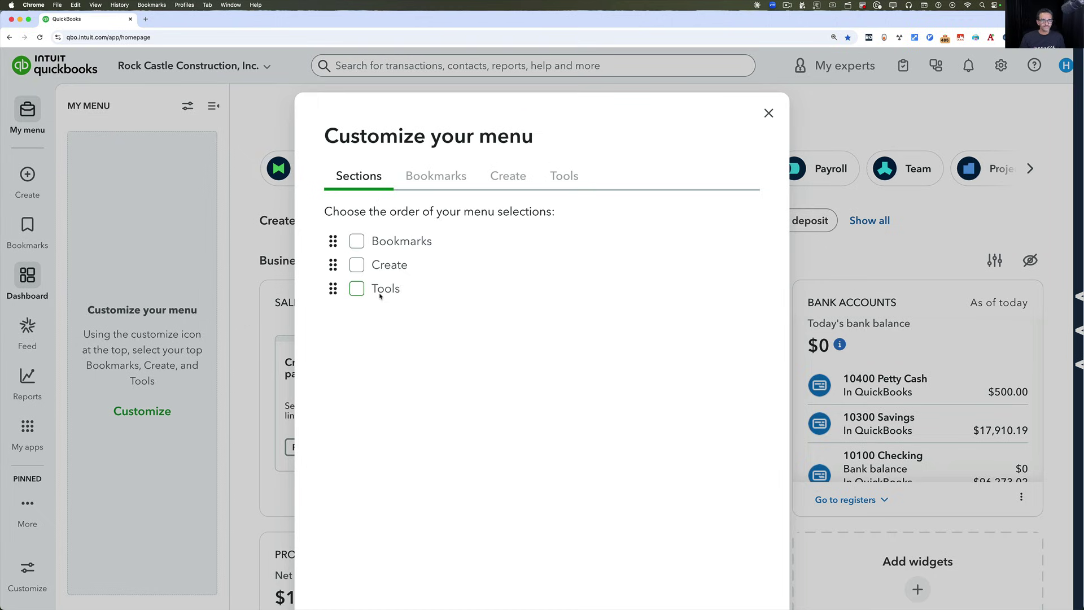
click(359, 290)
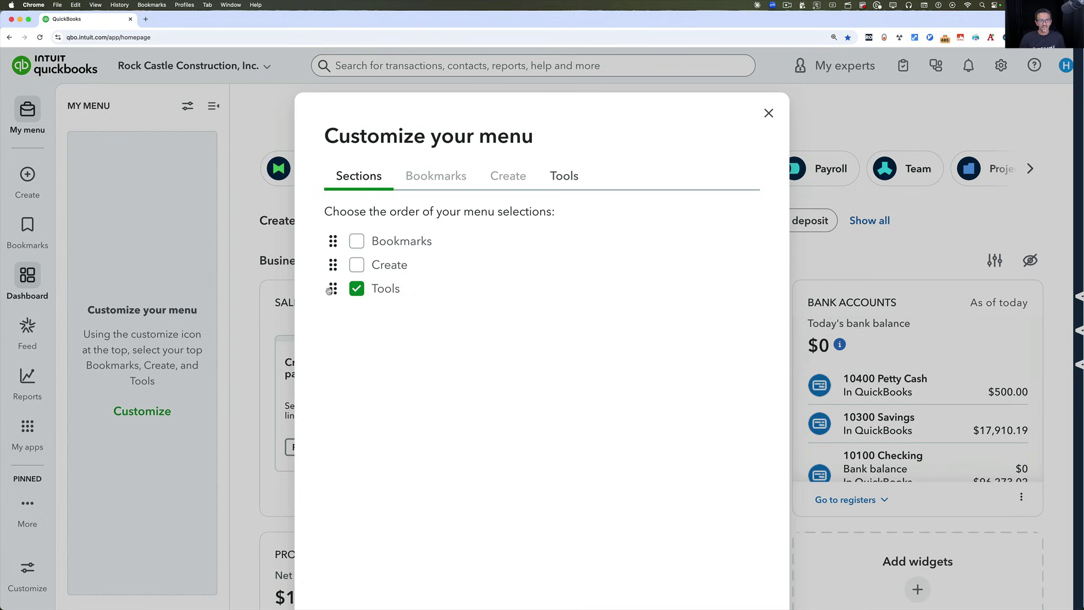
drag(331, 290, 333, 240)
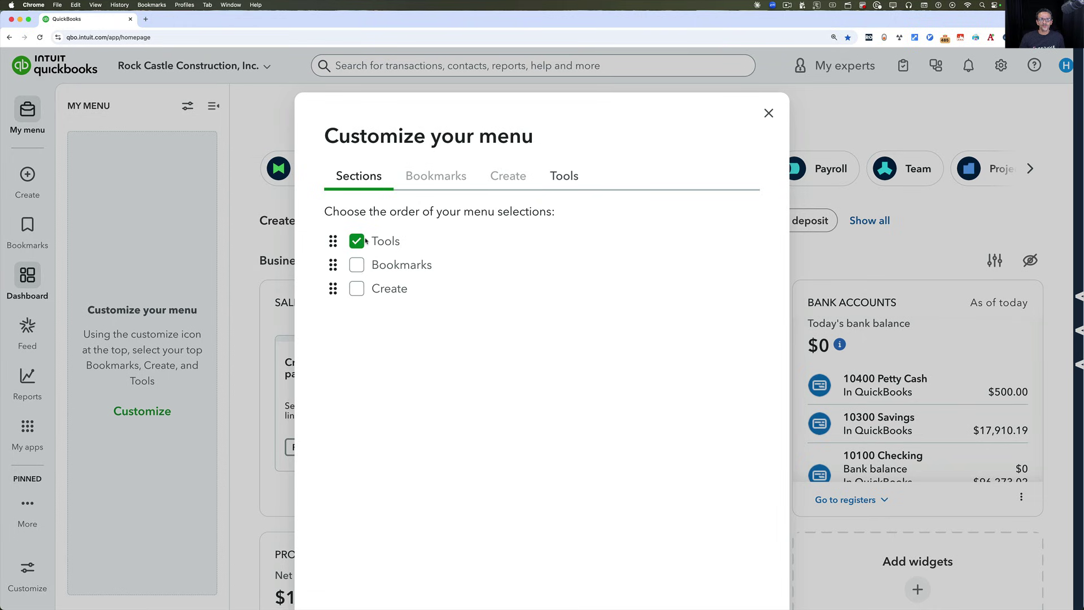
Step: Limit the menu's tools to Reclassify transactions, Close books and Notes, disabling all the others
click(565, 185)
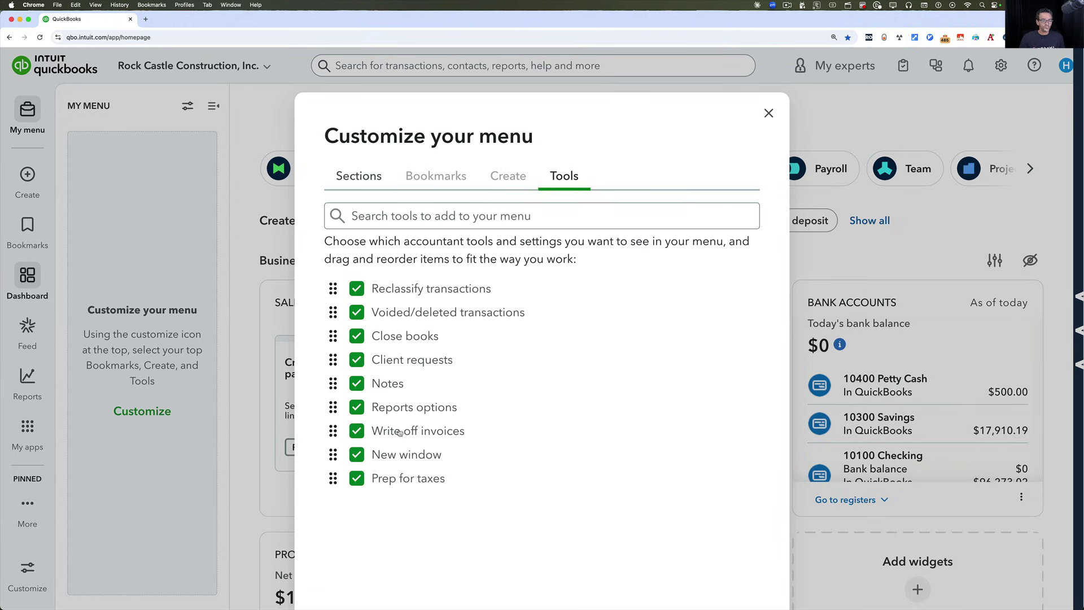
click(361, 293)
click(360, 316)
click(359, 337)
click(358, 361)
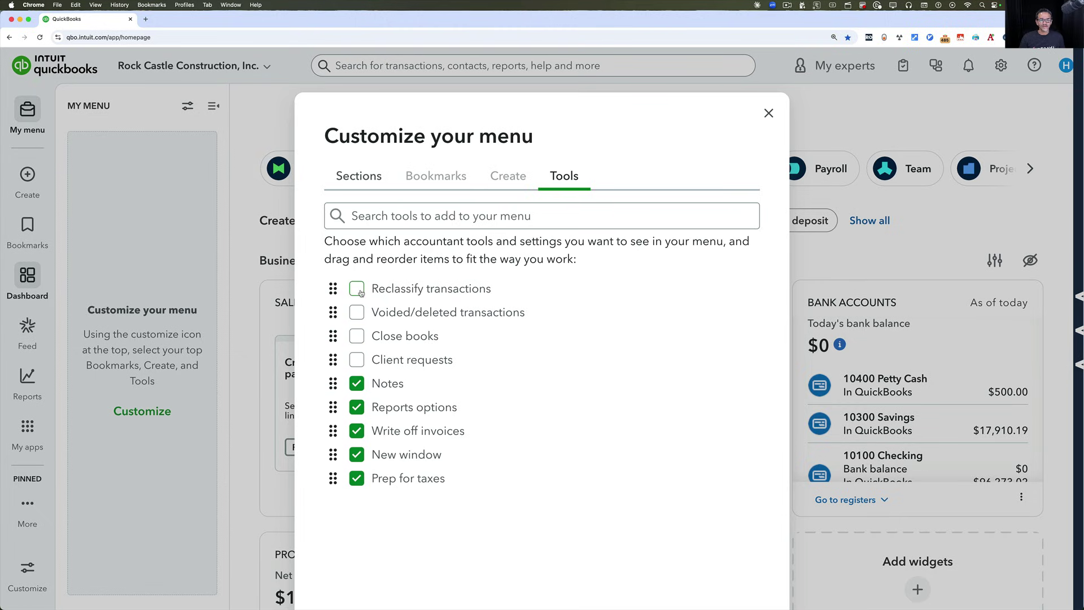
click(362, 293)
click(356, 337)
click(358, 410)
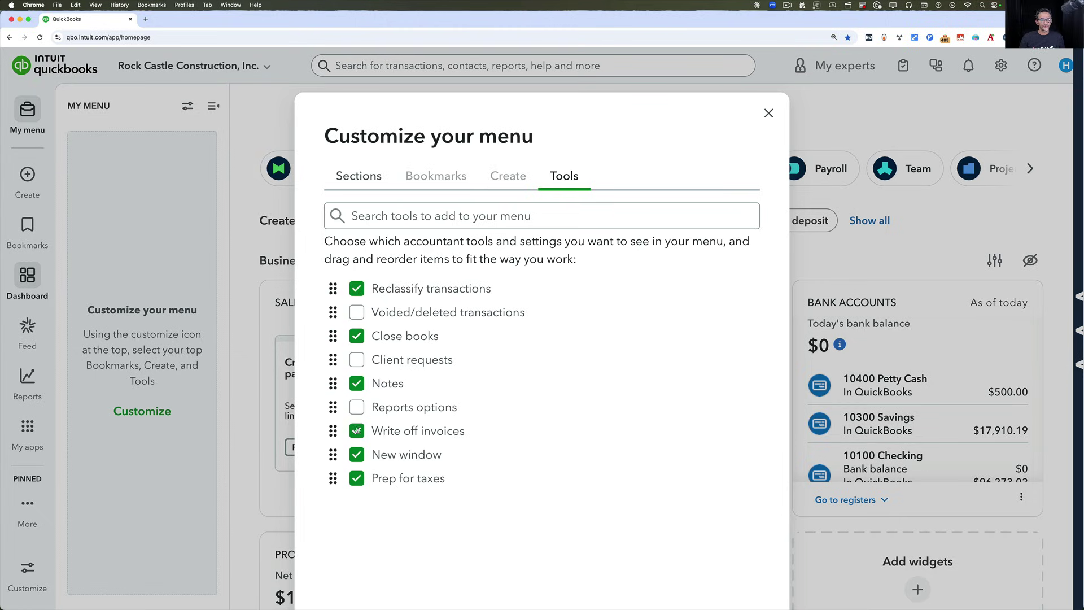
click(358, 432)
click(357, 455)
click(357, 479)
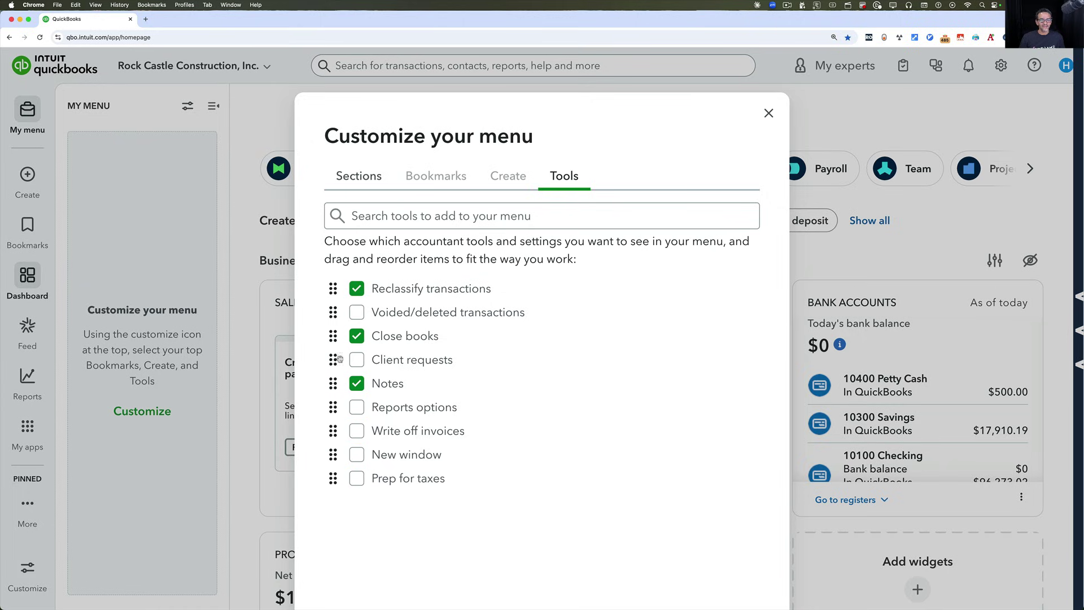
Step: Order the menu's tools as Reclassify transactions, Notes, Close books, and save the customization
drag(336, 378, 335, 309)
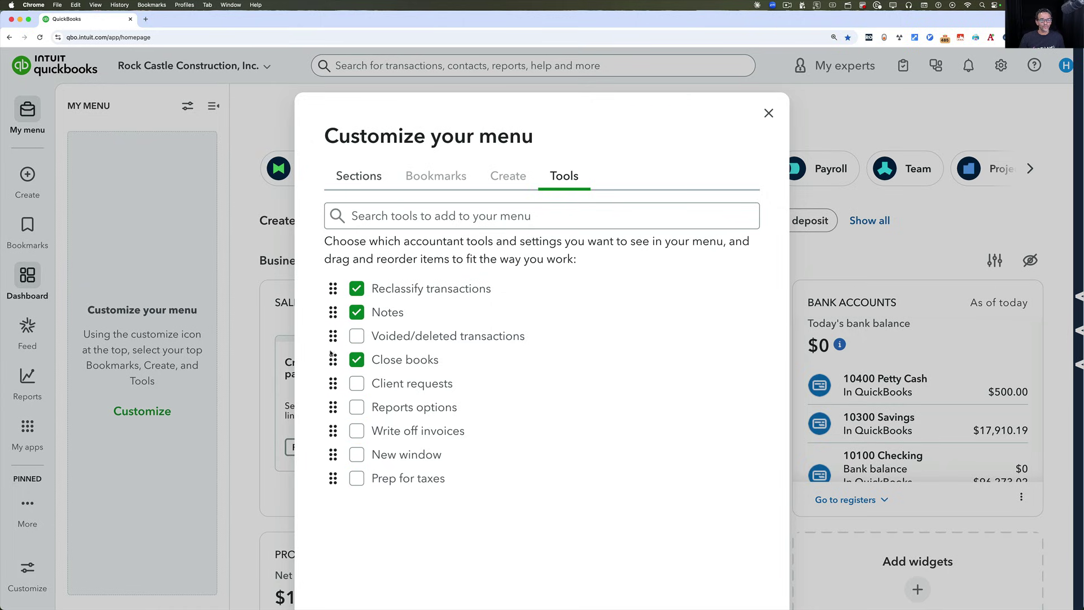
drag(333, 360, 332, 332)
scroll(467, 346, down, 3)
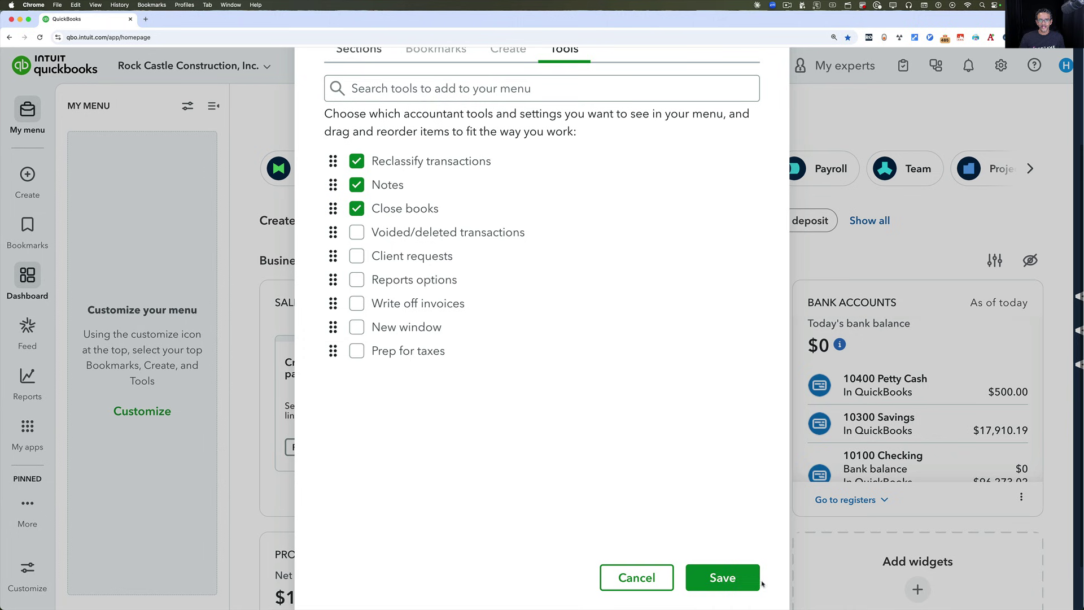
click(723, 577)
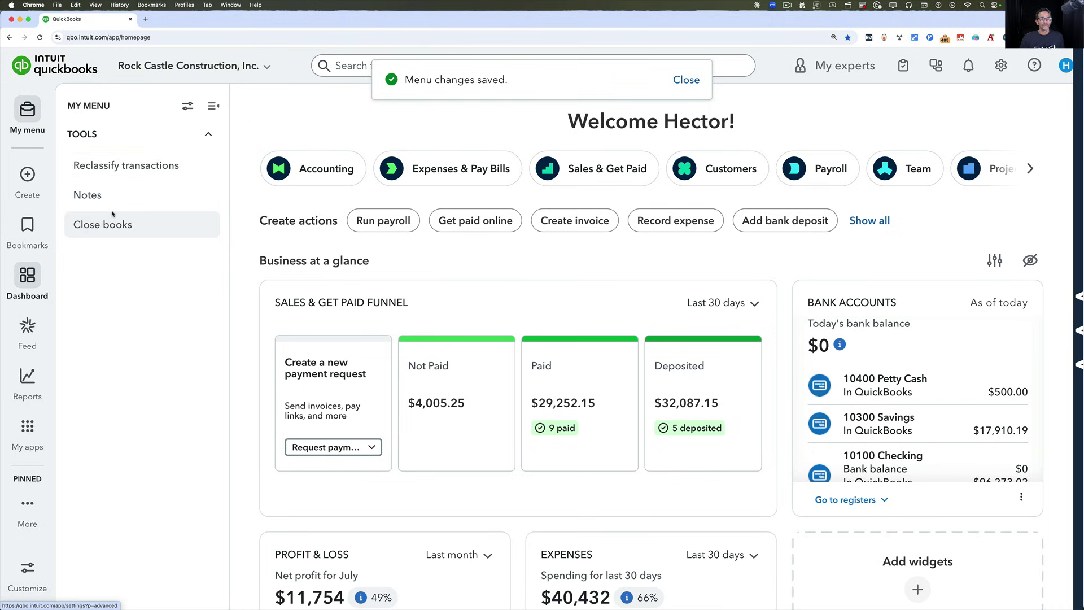
Step: Customize My menu again, adding Voided/deleted transactions, Client requests, Reports options, Write off invoices, New window and Prep for taxes to the tools
click(186, 108)
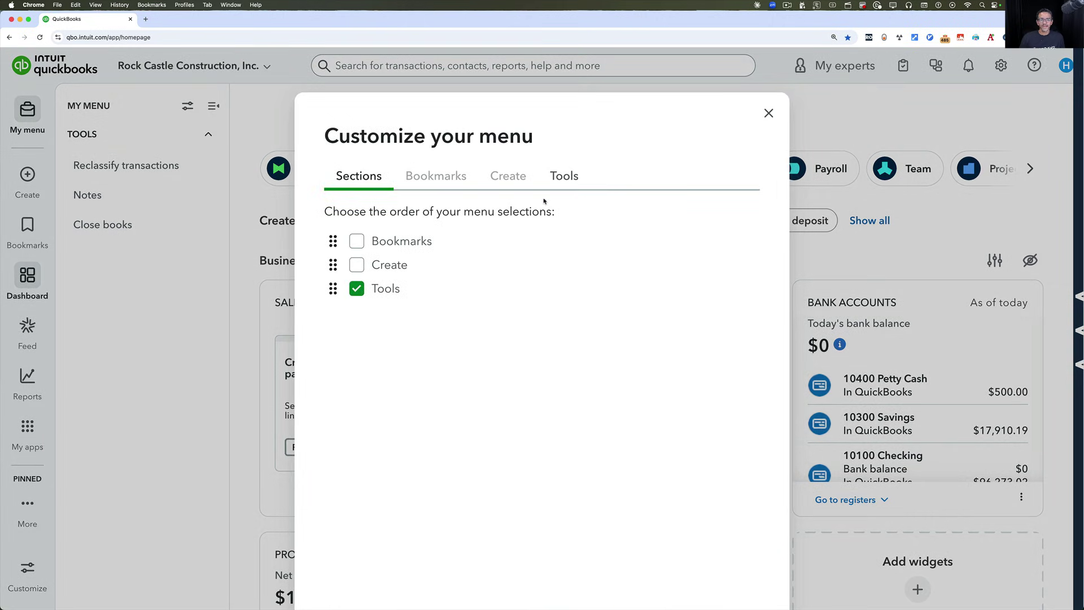
click(564, 175)
click(360, 313)
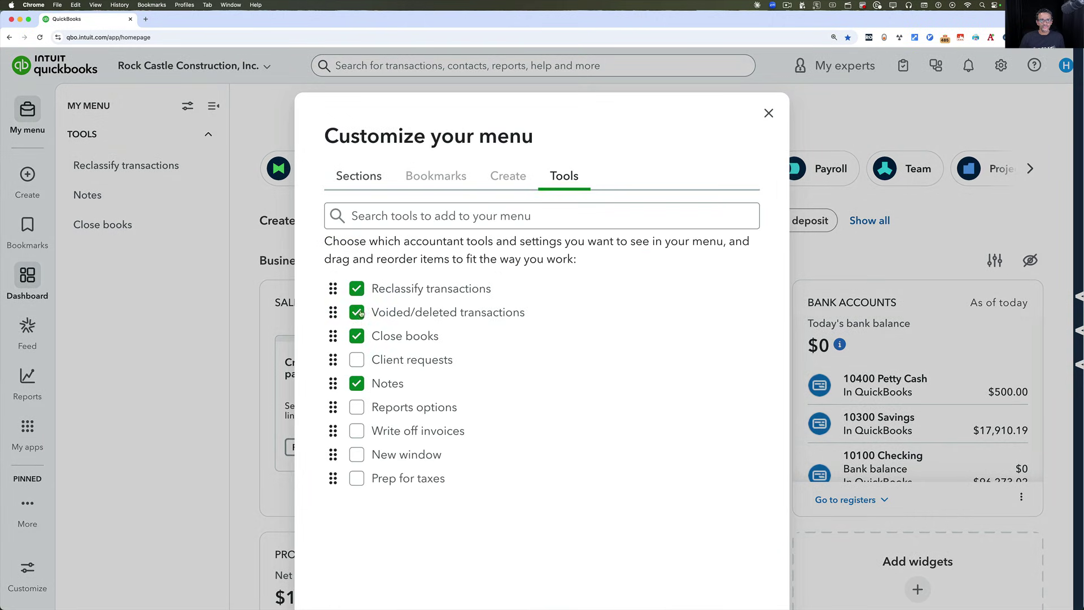
click(357, 407)
click(356, 431)
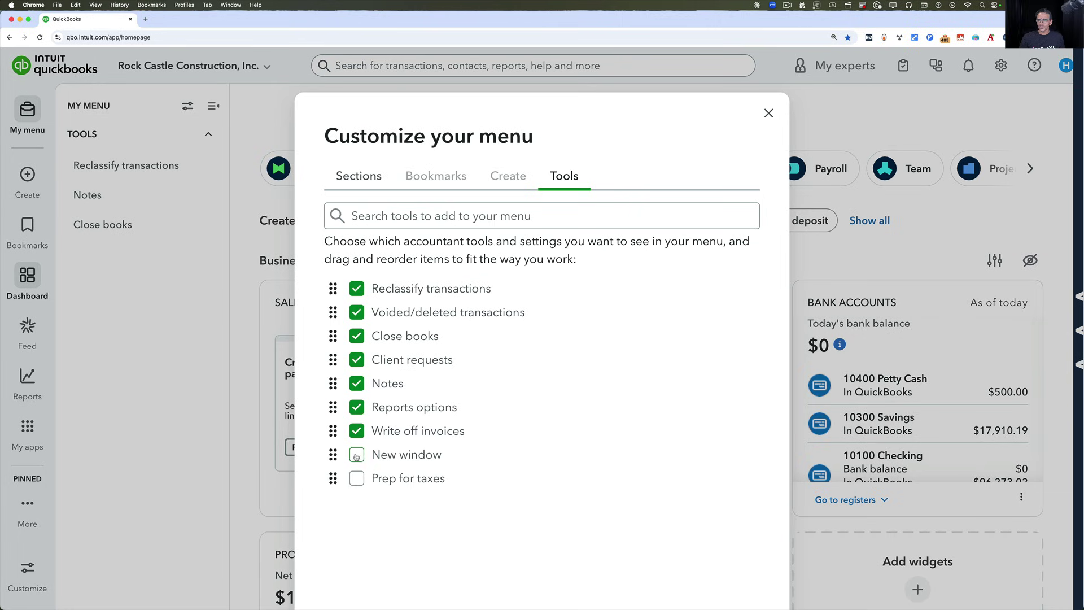
click(357, 454)
click(356, 479)
scroll(428, 489, down, 3)
scroll(428, 492, up, 2)
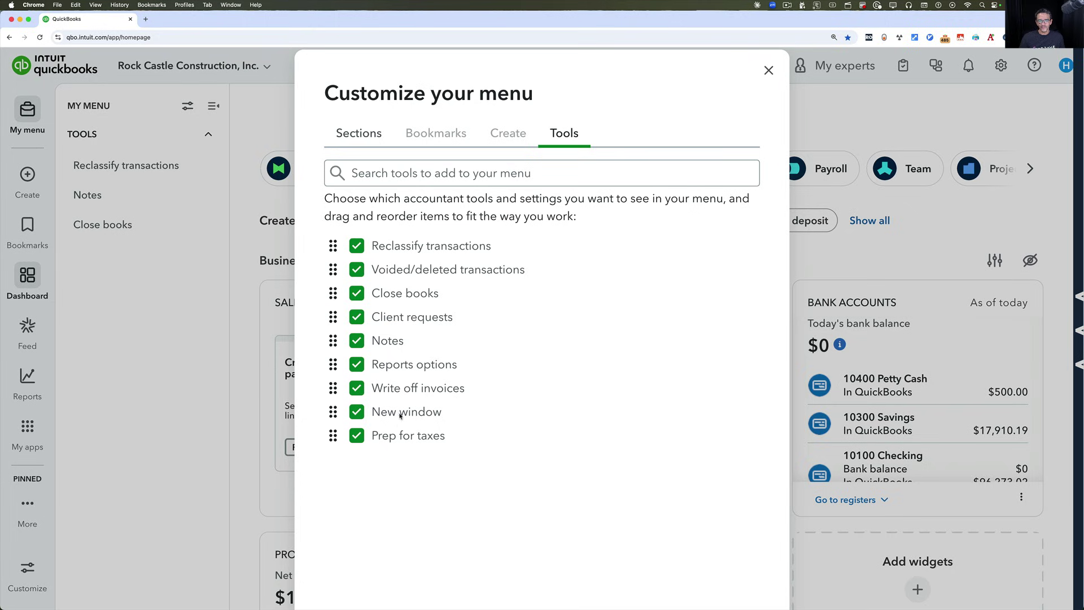
Step: Move New window to first, Close books to third and Notes to fourth among the tools, save the menu and collapse it
drag(335, 409, 337, 241)
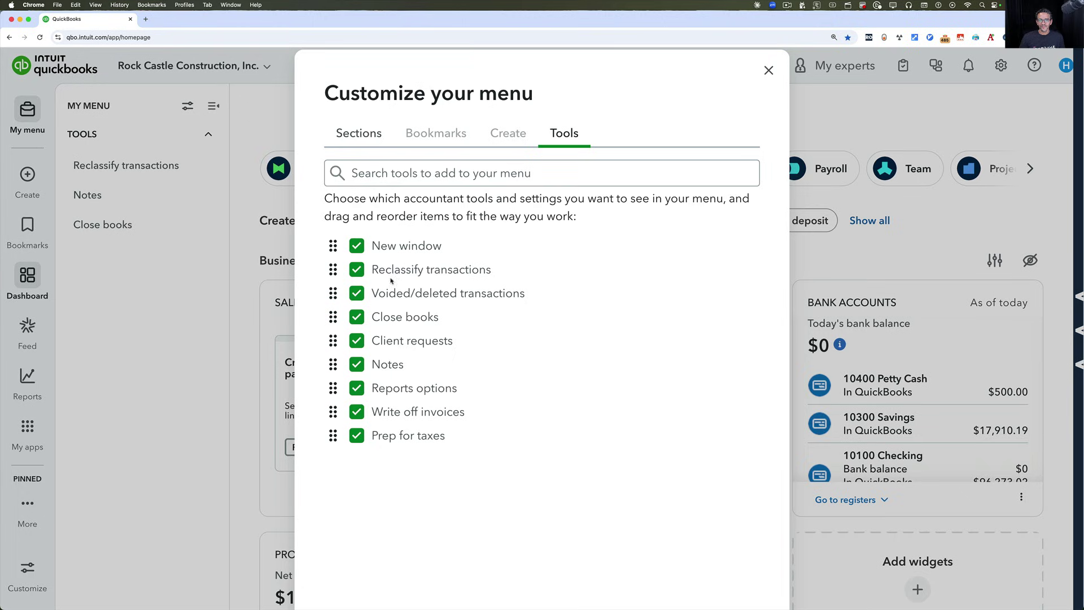
drag(340, 314, 337, 288)
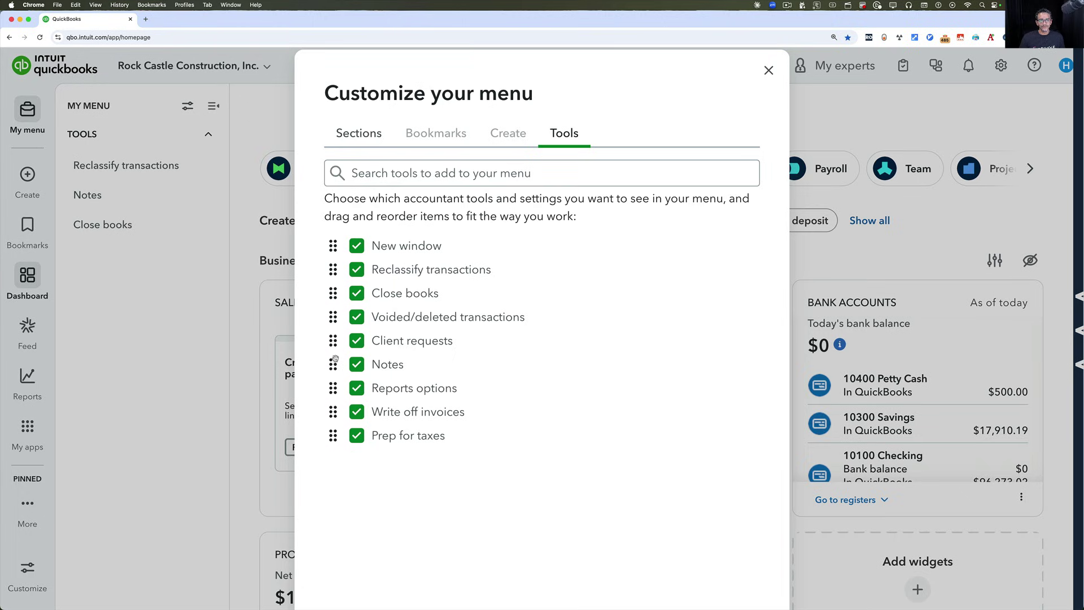
drag(335, 359, 333, 318)
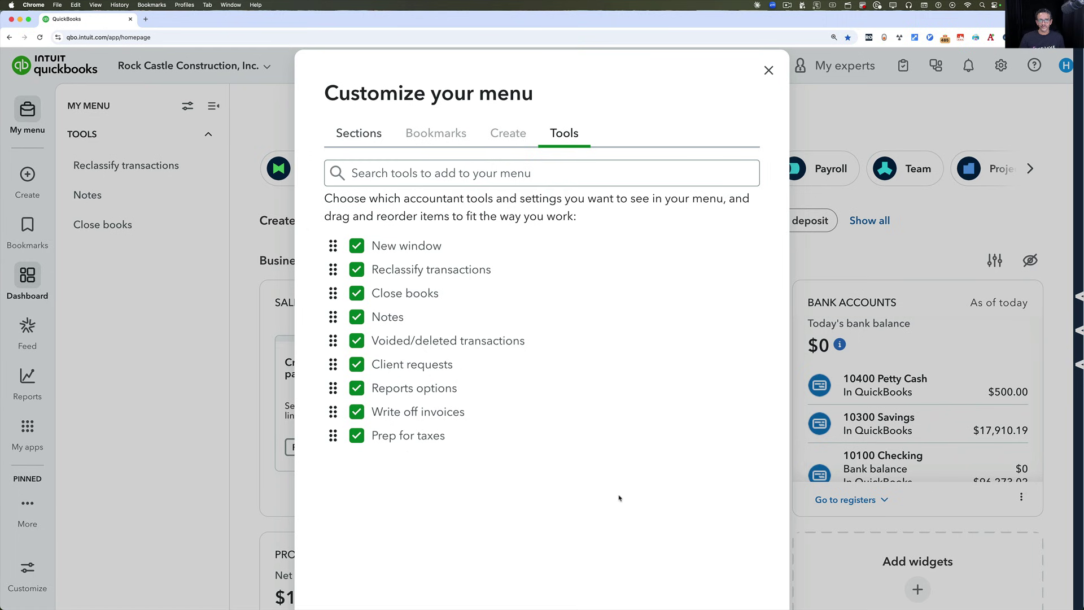
scroll(619, 498, down, 5)
click(707, 520)
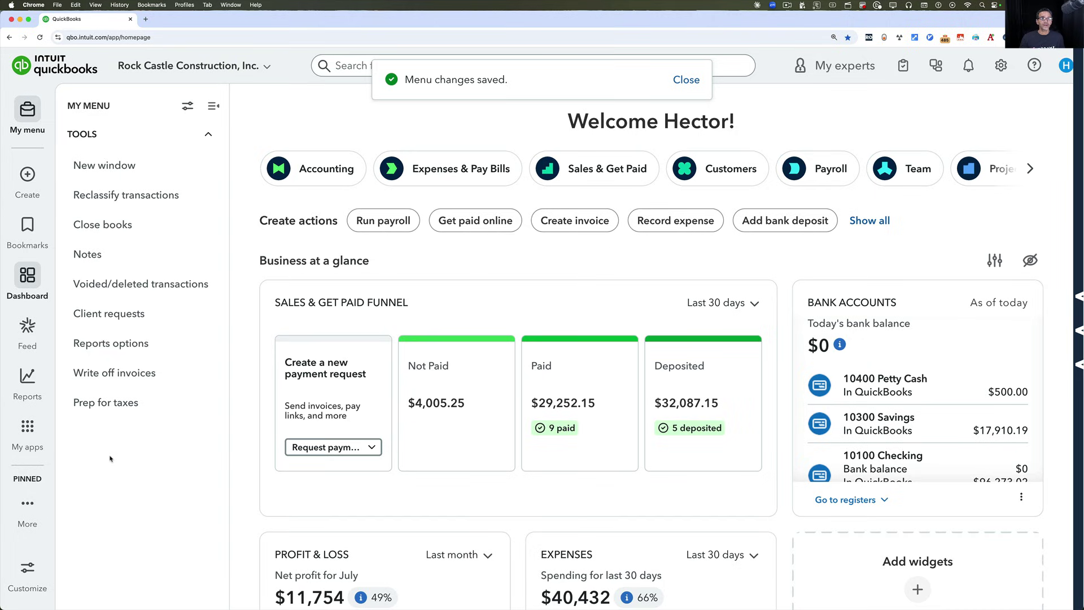
click(214, 108)
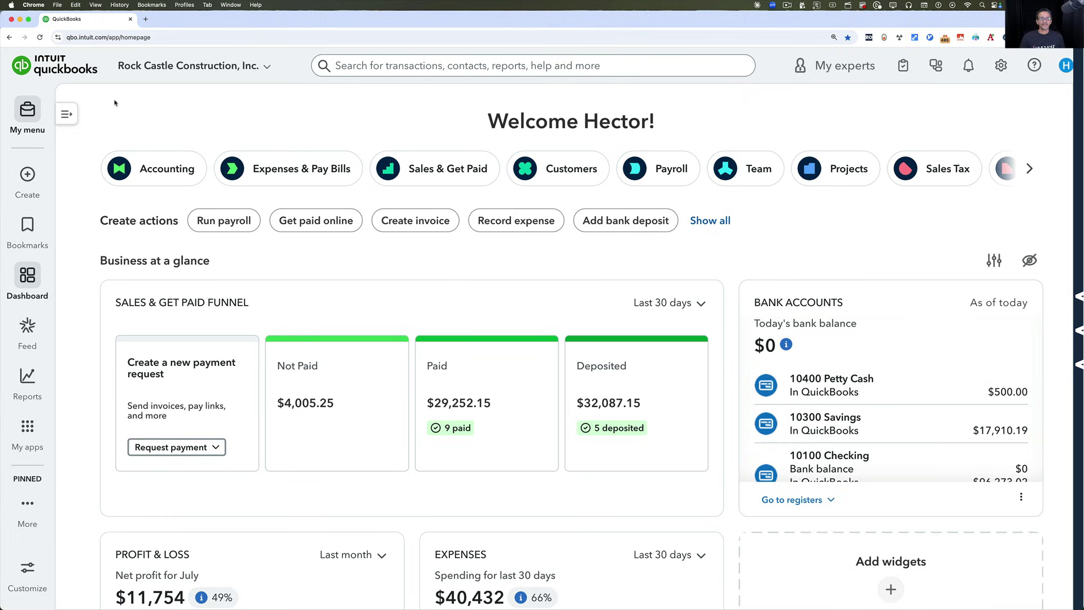
Step: Expand and collapse My menu, and preview the Bookmarks list
click(65, 115)
click(68, 109)
click(218, 110)
click(67, 114)
click(214, 107)
mouse_move(23, 244)
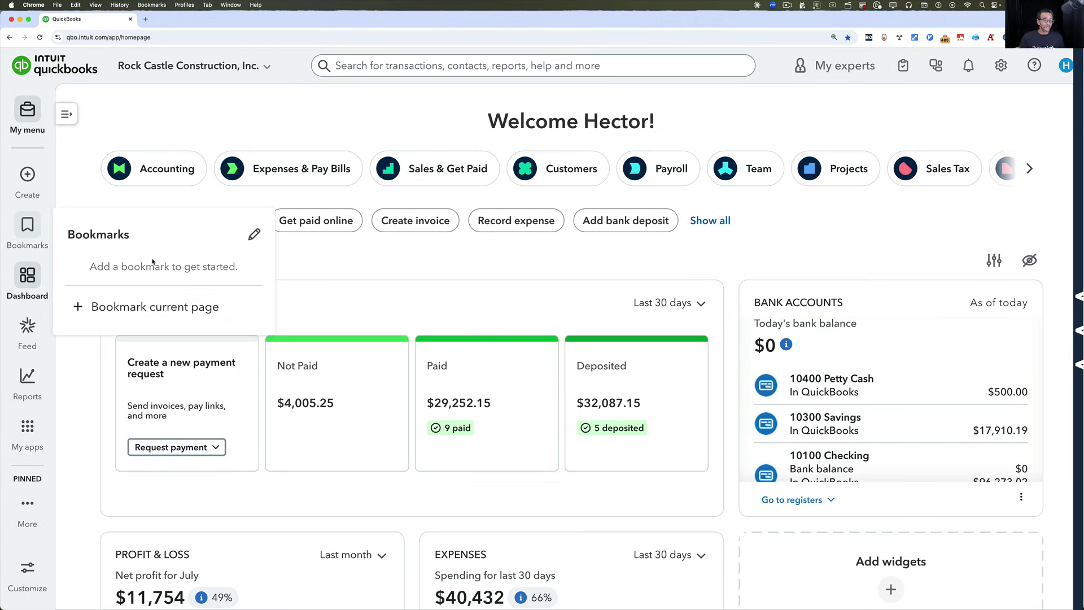
Step: Expand My menu, enable its Bookmarks section in the customization, and open the list of pages to bookmark
click(66, 114)
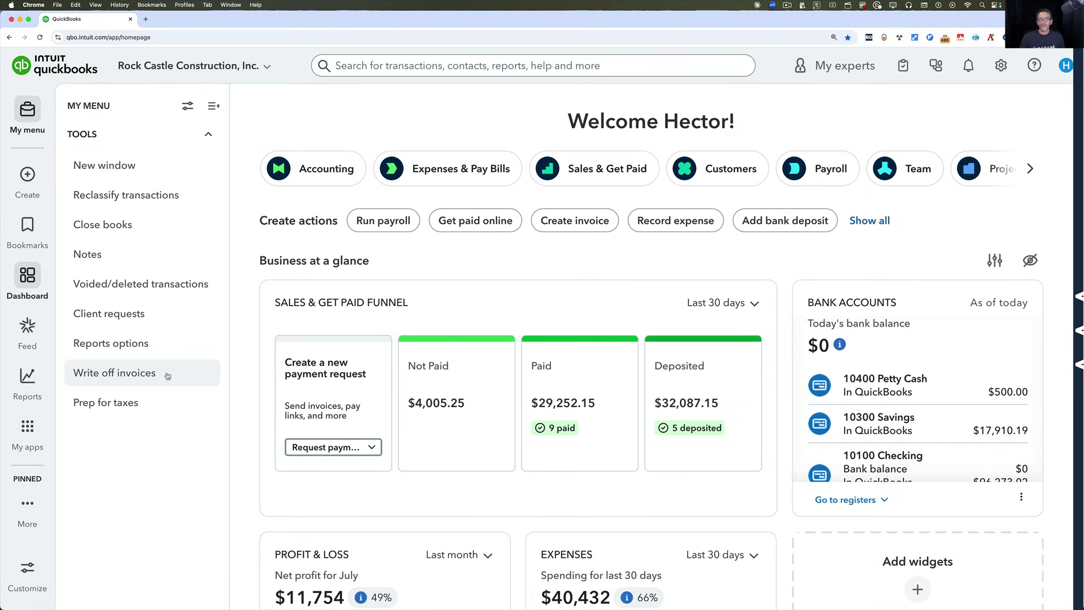
click(187, 106)
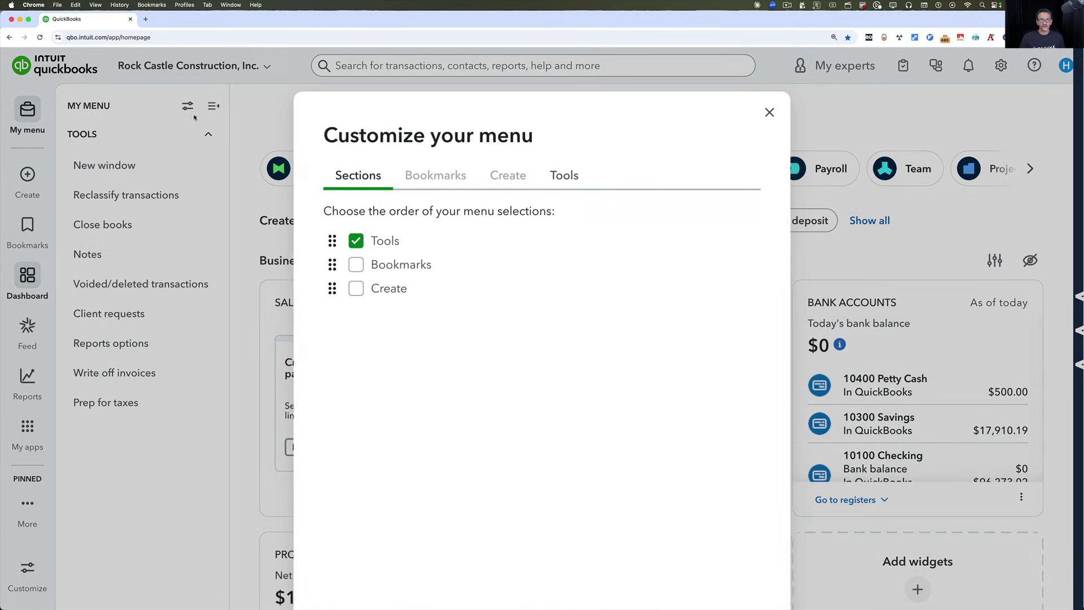
click(357, 266)
click(436, 180)
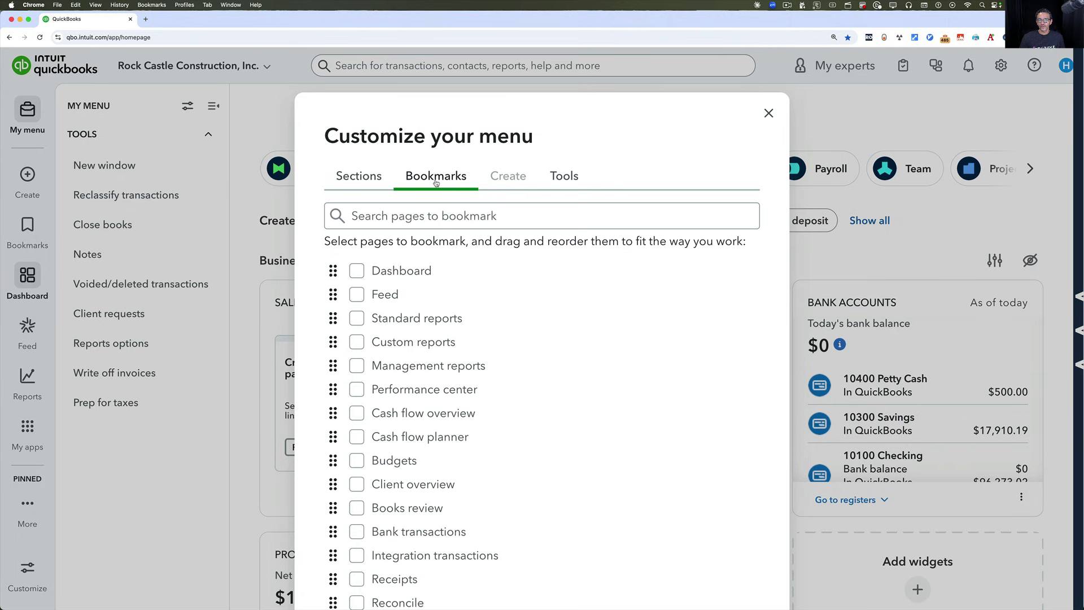
Step: Bookmark the Dashboard, Standard reports, Budgets and Bank transactions pages, and save the menu customization
scroll(509, 358, down, 5)
scroll(357, 483, down, 10)
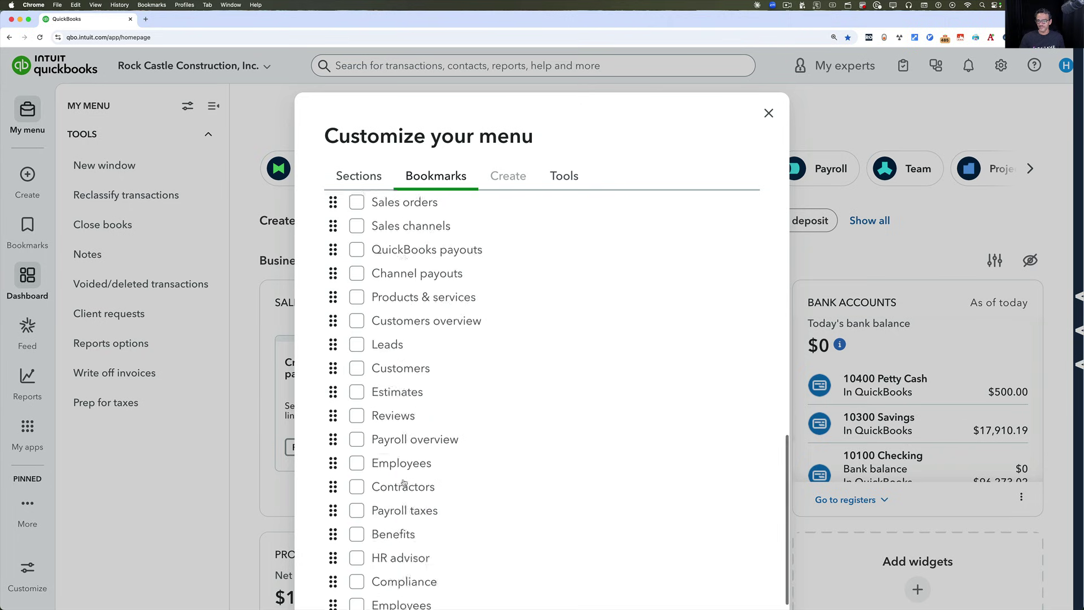
scroll(373, 480, up, 15)
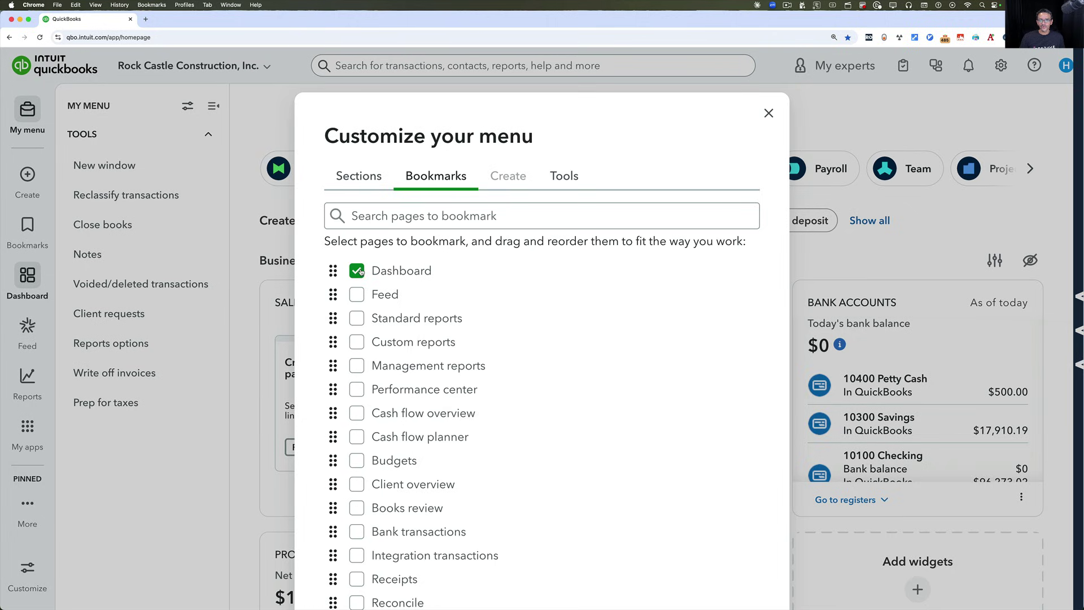
click(357, 319)
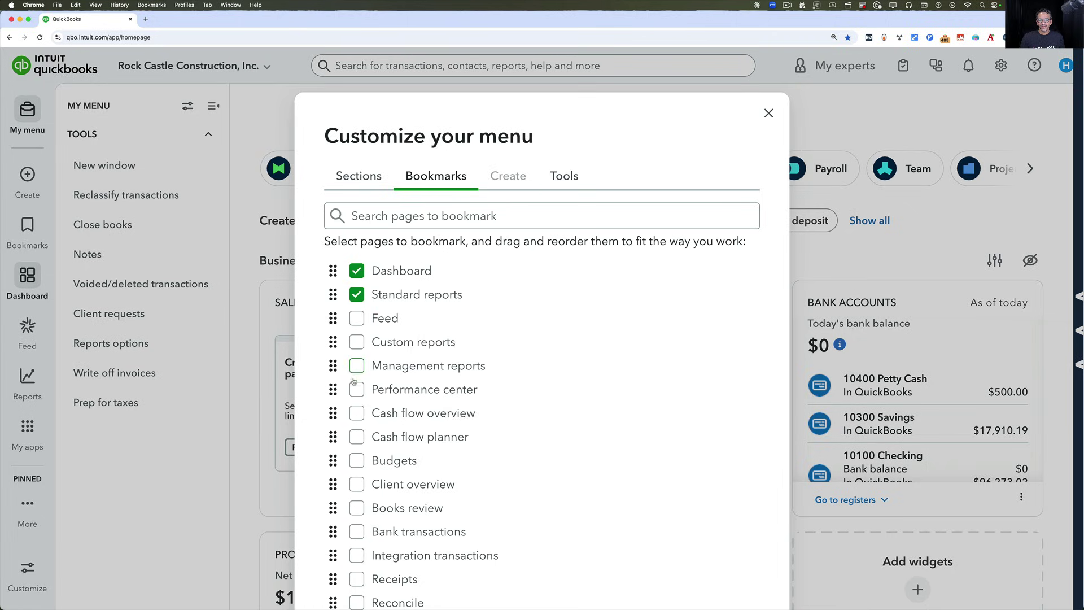
click(355, 458)
scroll(356, 446, down, 5)
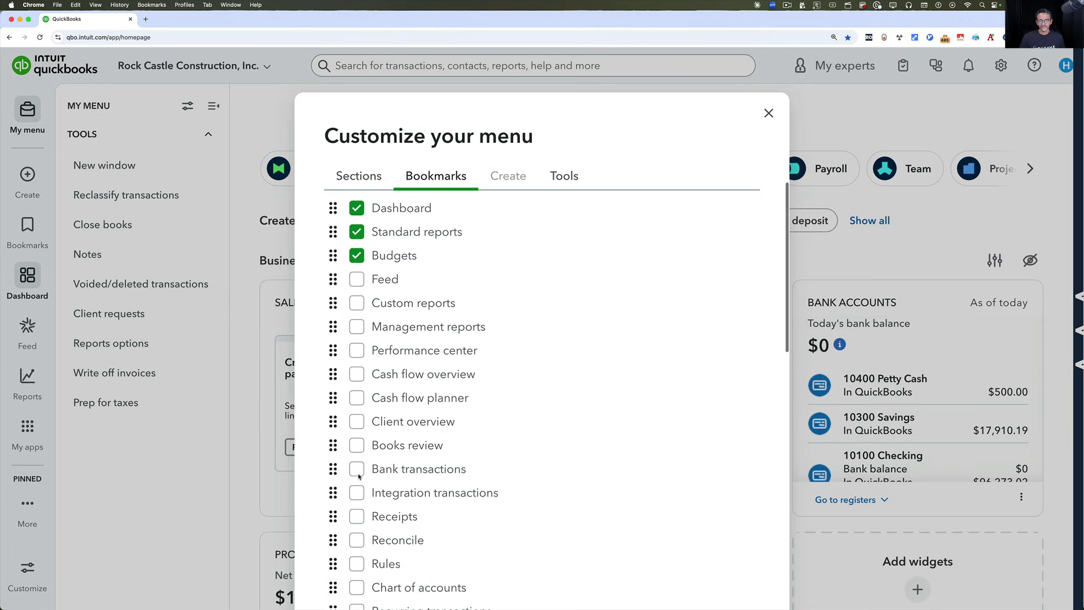
click(357, 408)
scroll(573, 368, up, 5)
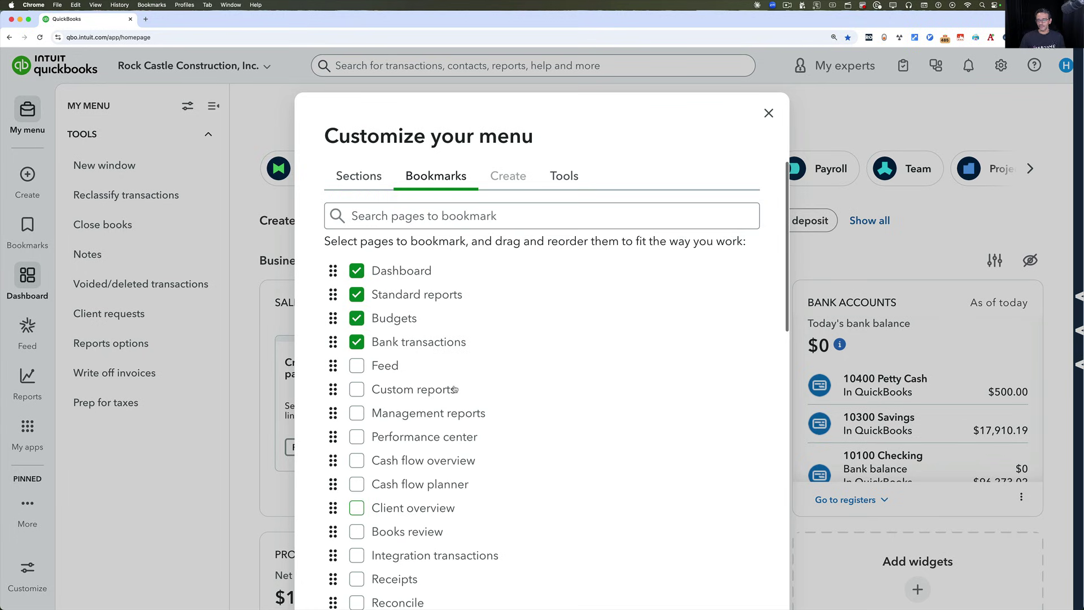
scroll(682, 474, down, 20)
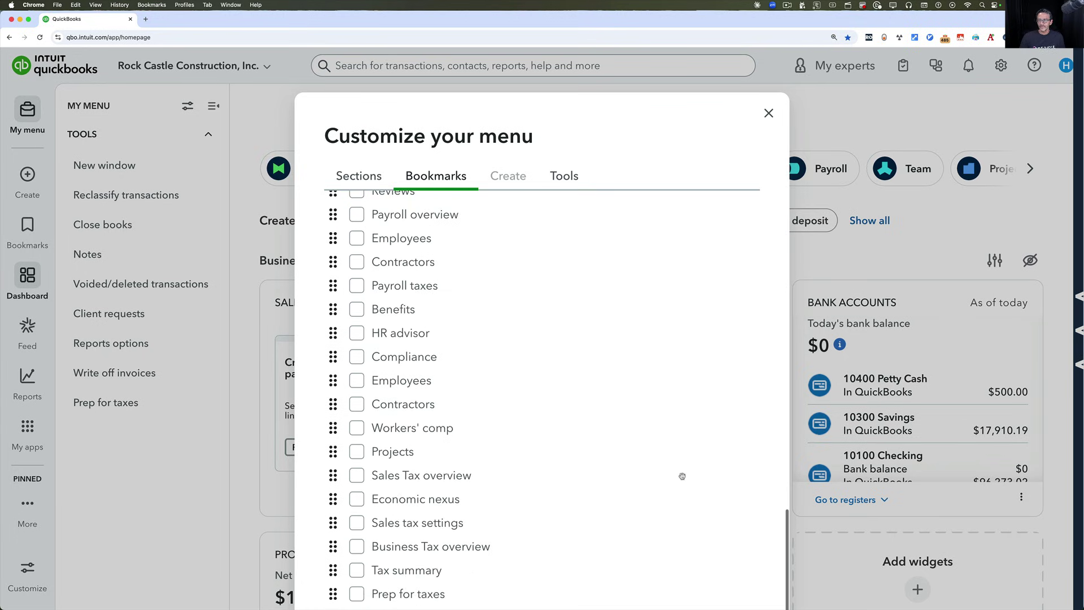
click(738, 523)
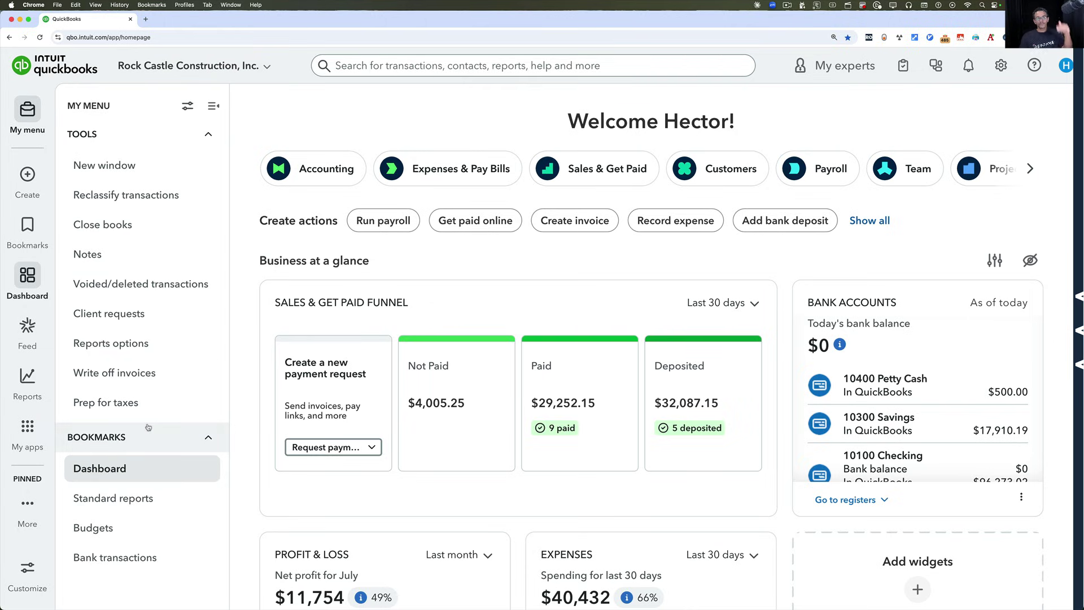
Step: Customize My menu so the Bookmarks section comes before Tools, and save the new section order
click(188, 106)
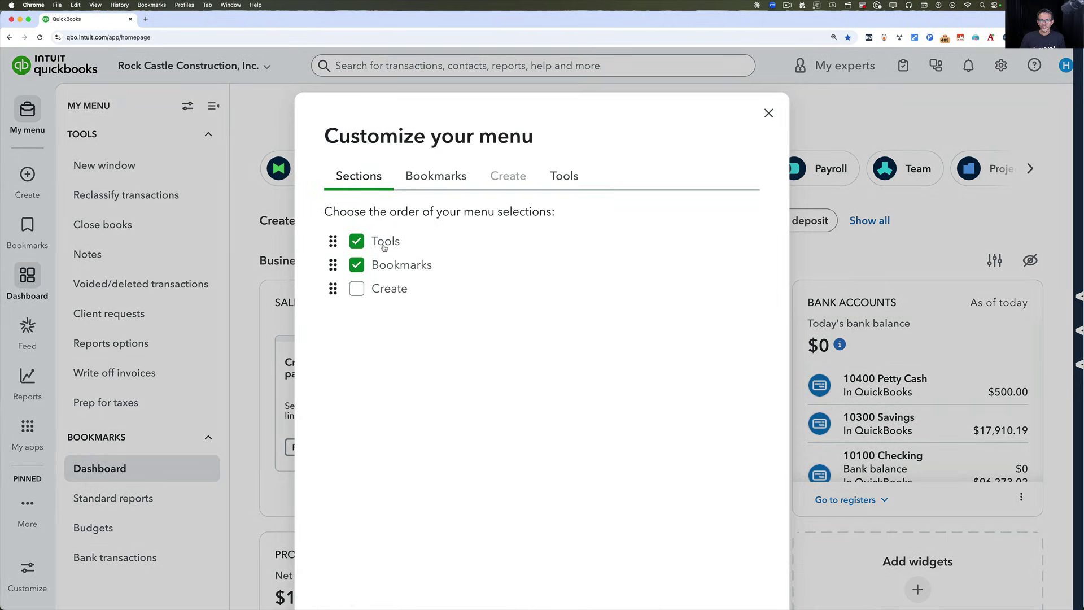
drag(337, 262, 339, 232)
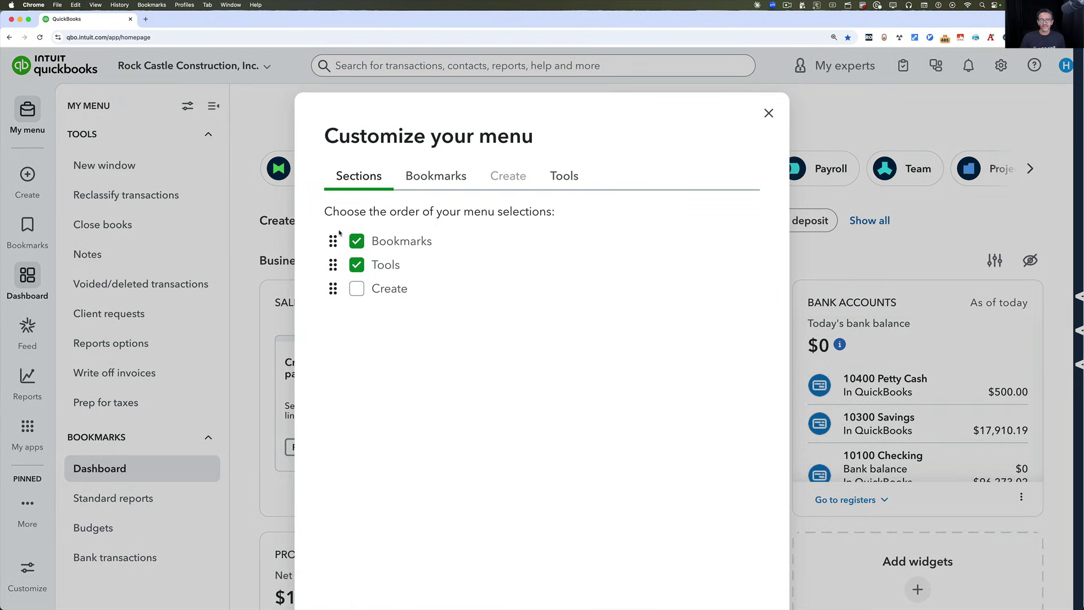
scroll(597, 388, down, 4)
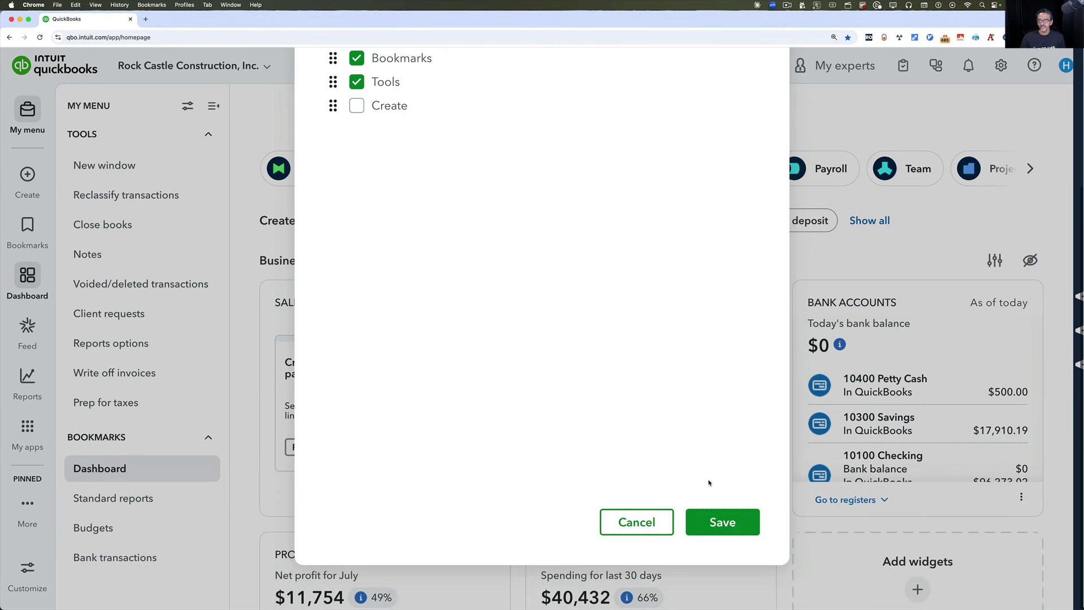
click(721, 520)
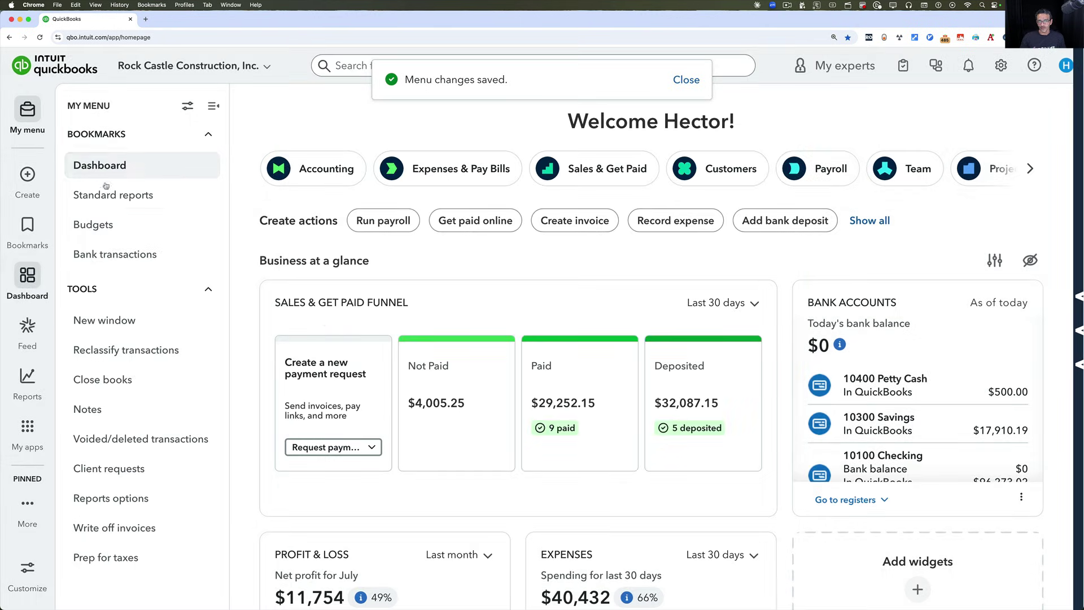
Step: Move Bank transactions to first among My menu's bookmarks, ahead of Dashboard, and save the customization
click(187, 105)
click(434, 181)
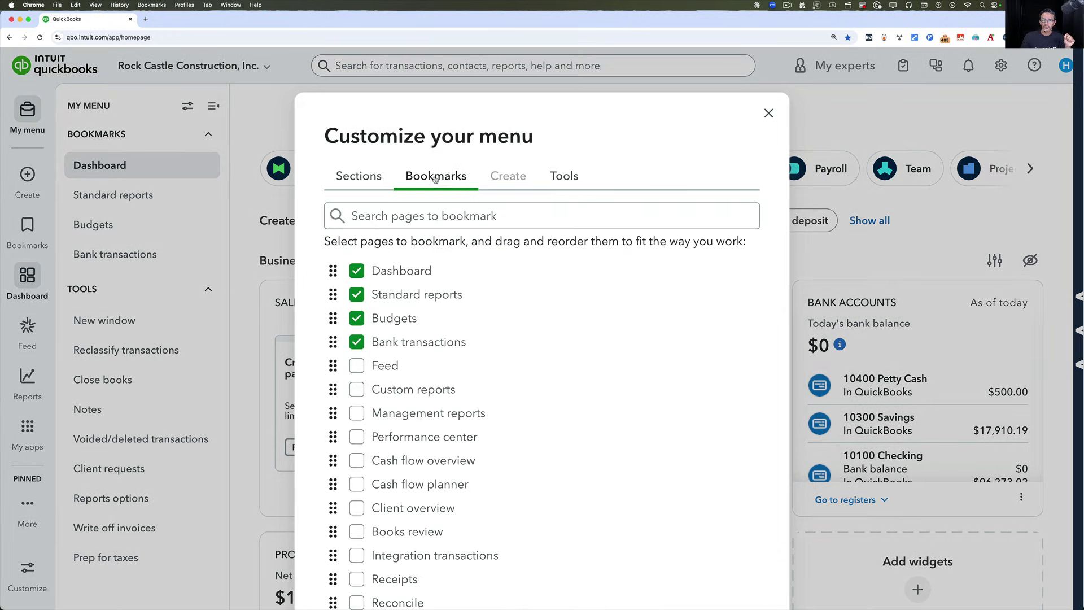
drag(333, 338, 375, 276)
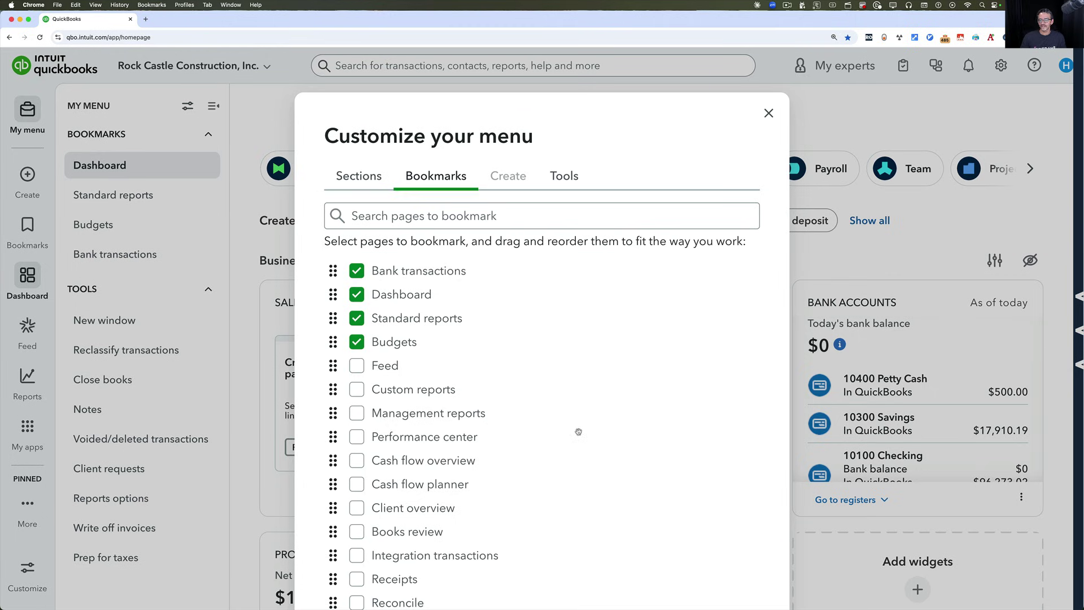
scroll(578, 432, down, 20)
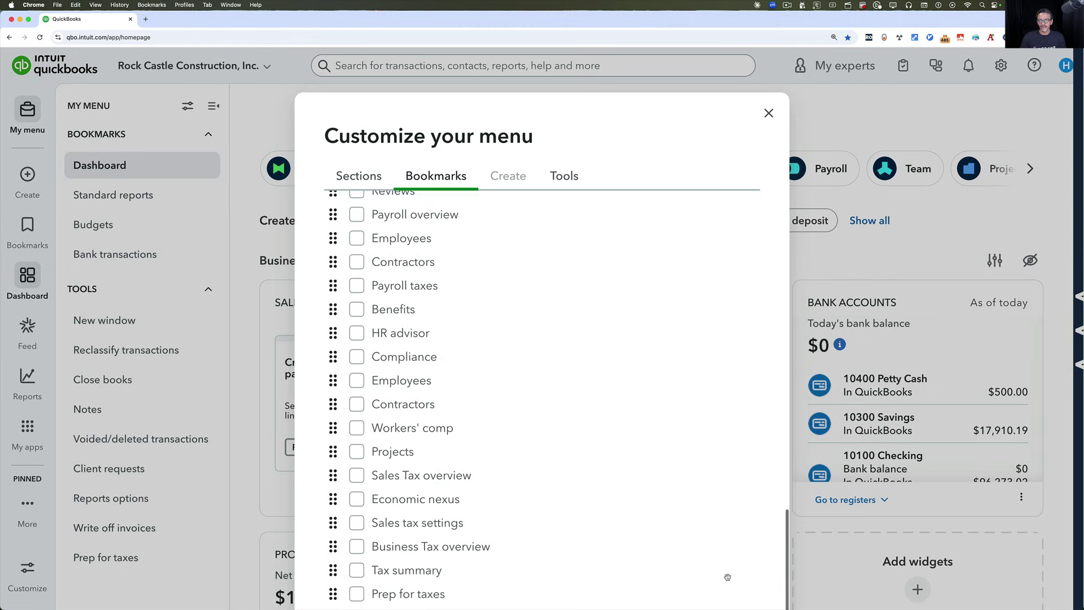
scroll(727, 577, down, 3)
click(725, 520)
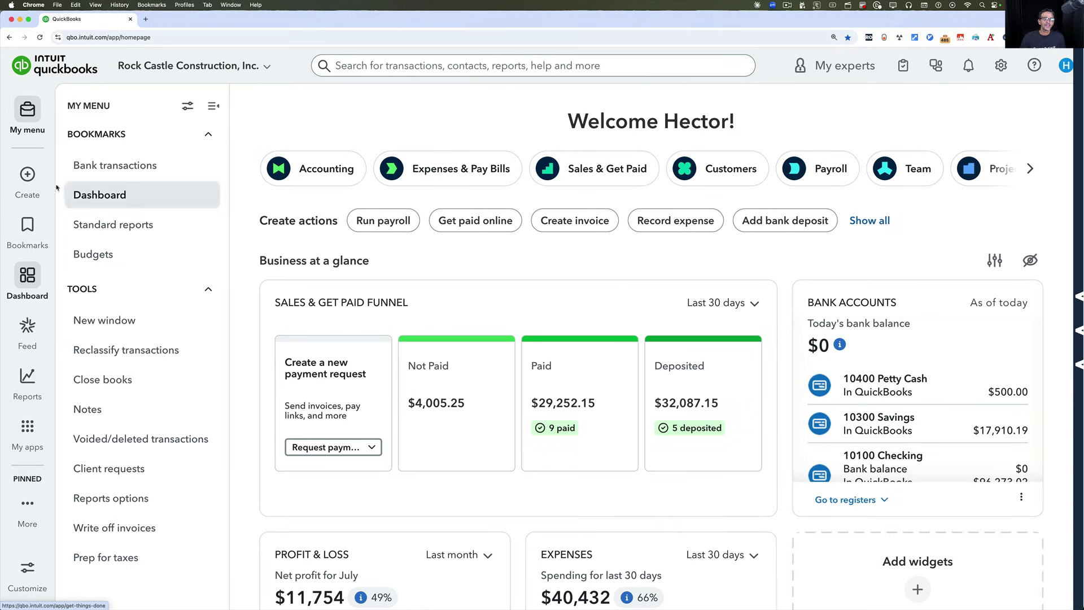
Step: Enable the Create section in My menu's customization and place it before Bookmarks and Tools
click(31, 176)
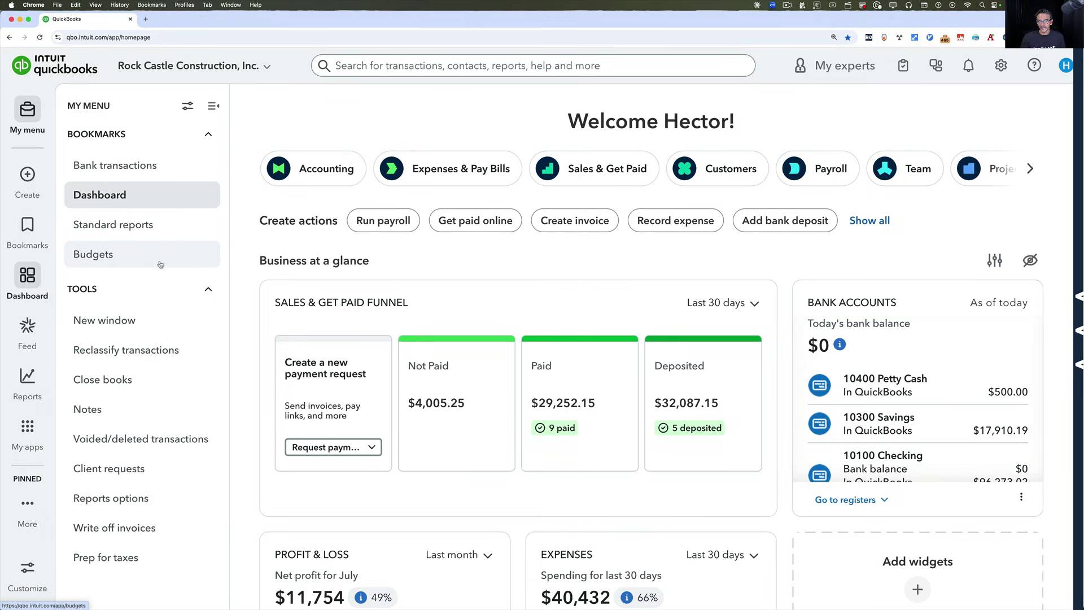
click(188, 106)
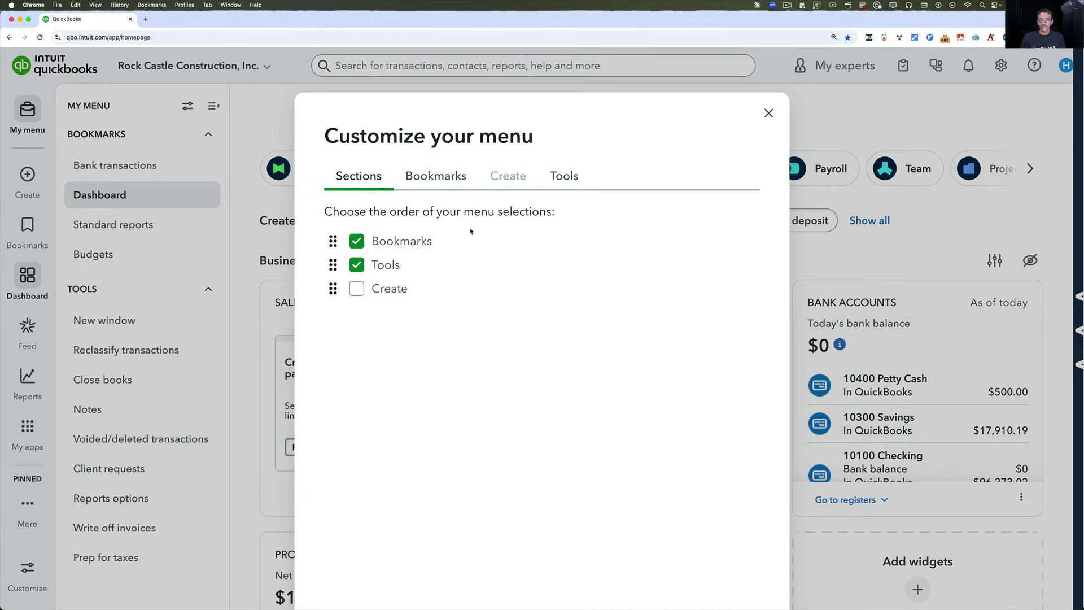
click(356, 289)
drag(333, 288, 333, 241)
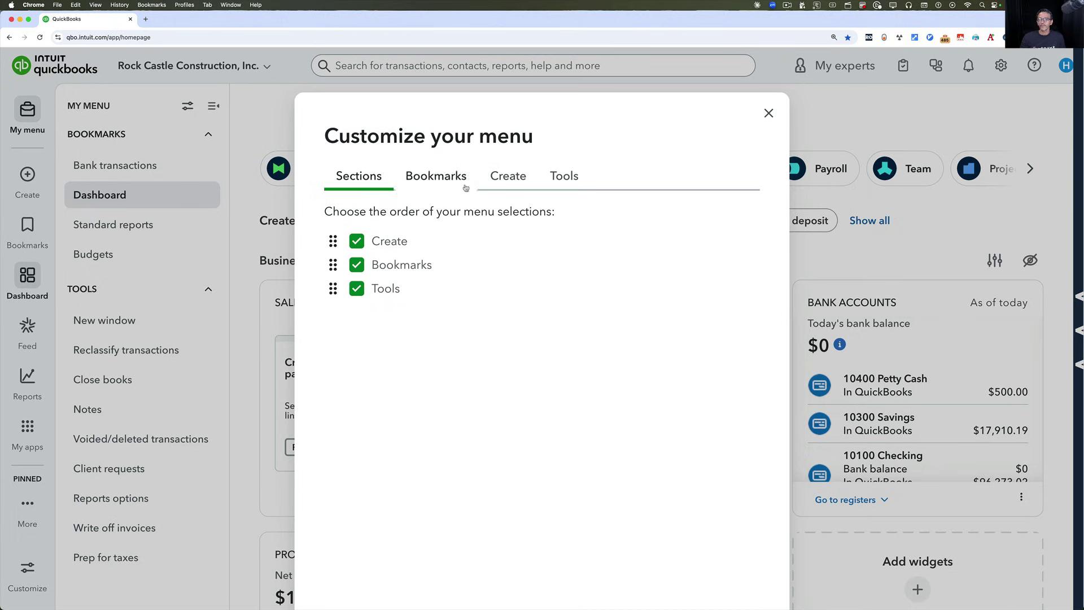
Step: Disable all the preselected items of the Create section, from Receive payment through Check
click(501, 179)
scroll(481, 320, down, 2)
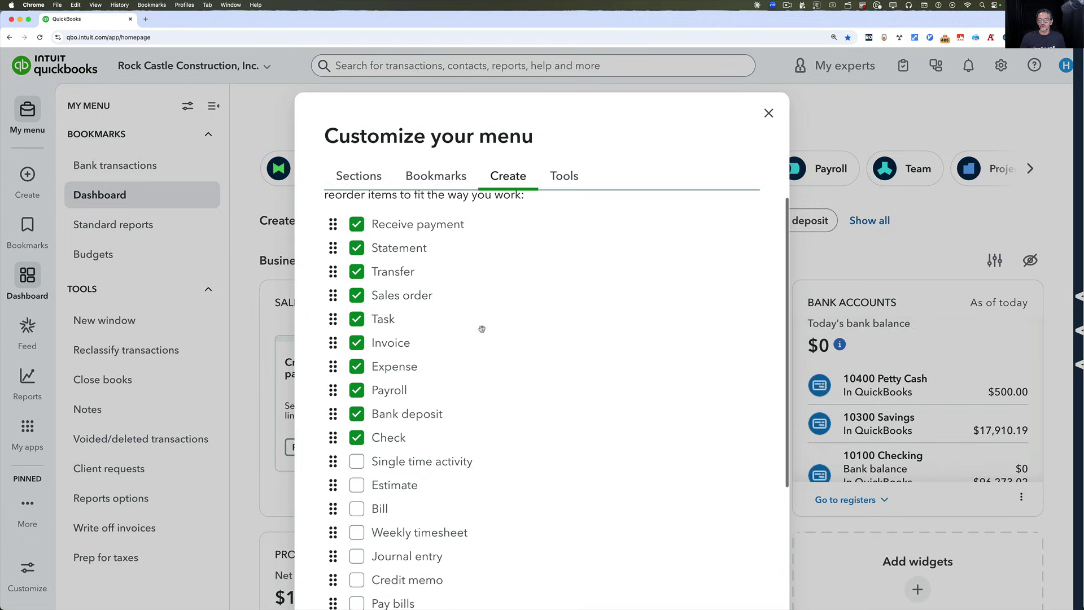
click(357, 220)
click(358, 244)
click(358, 267)
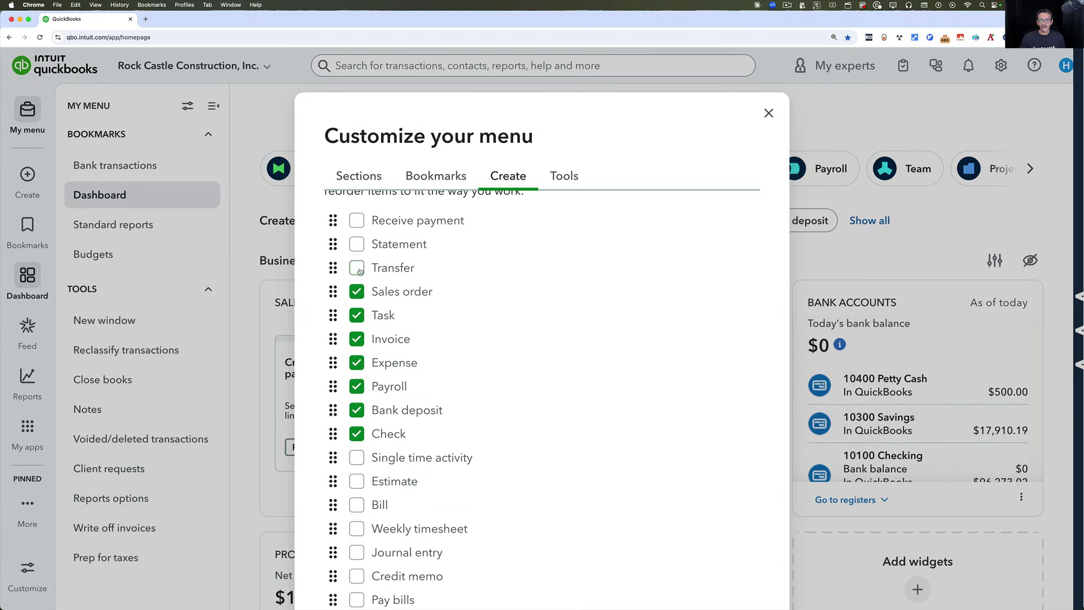
click(357, 315)
click(356, 340)
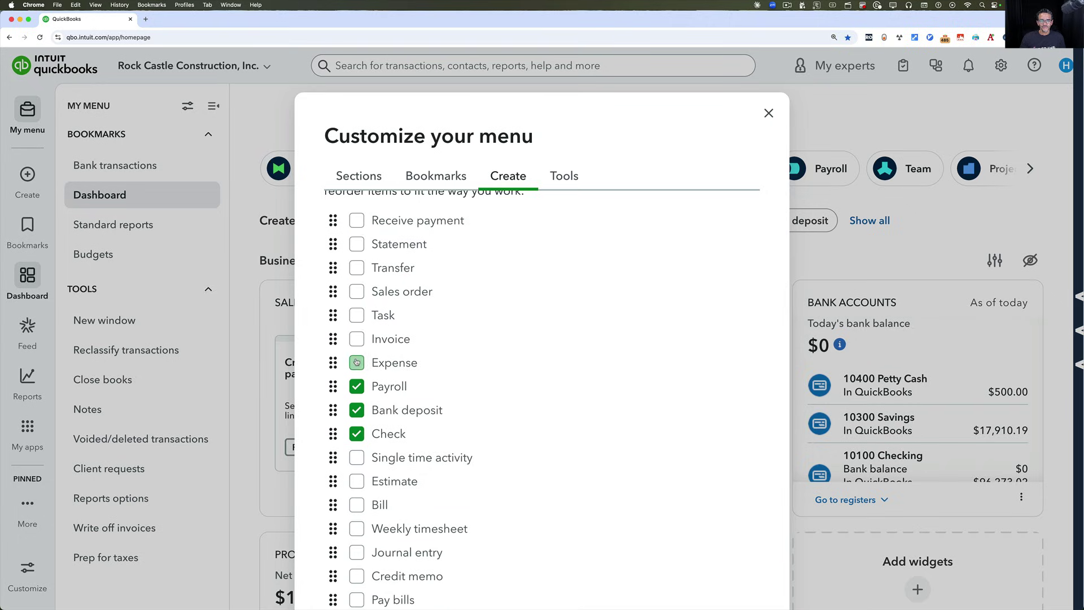
click(357, 386)
click(356, 410)
click(357, 434)
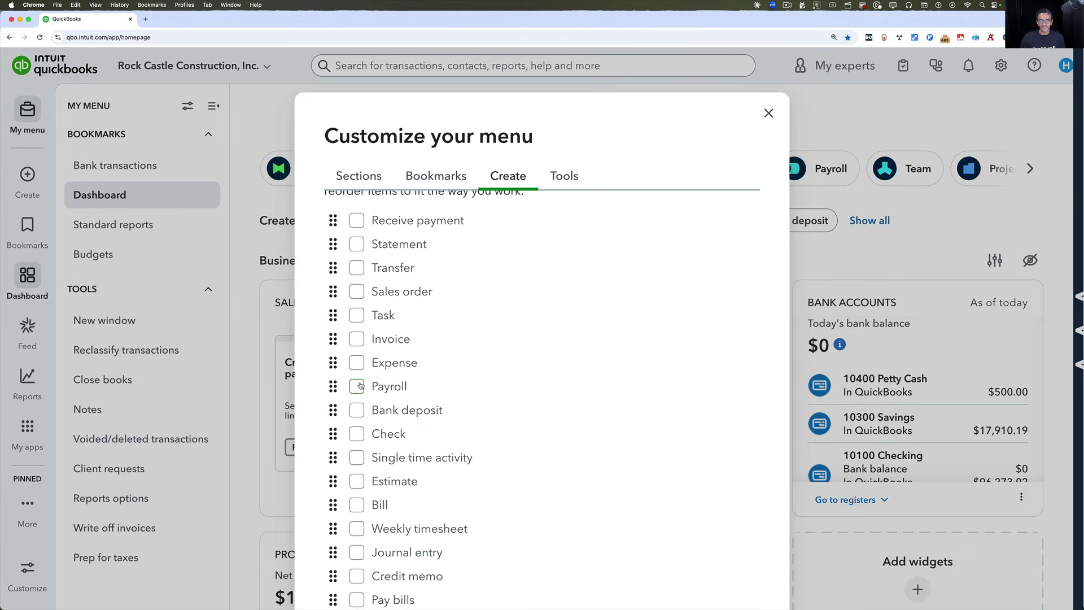
Step: Enable Expense, Check, Bank deposit and Journal entry in the Create section, and save the menu customization
click(357, 363)
click(358, 435)
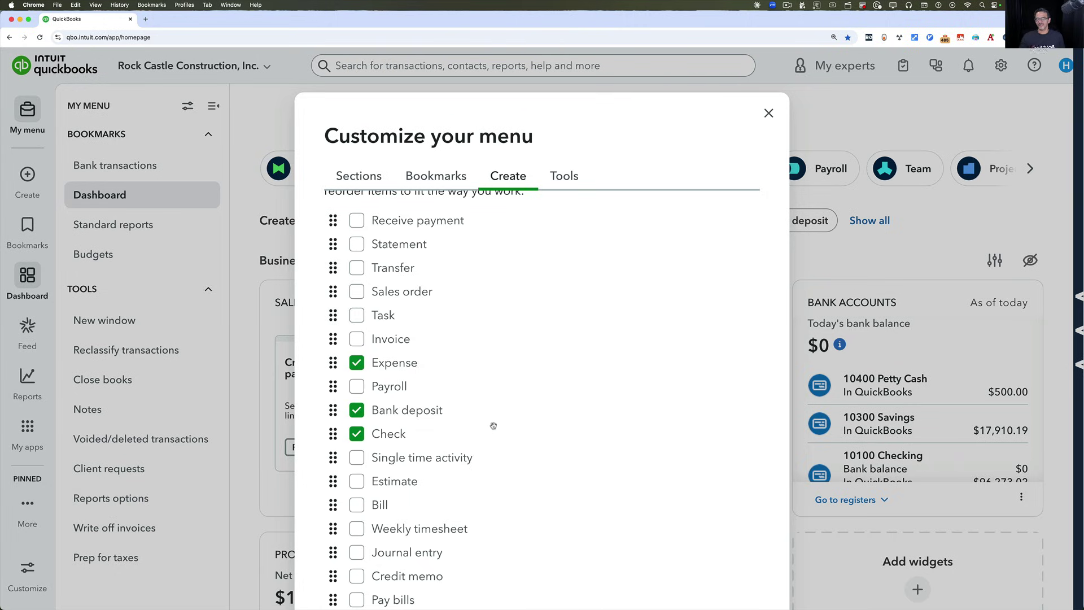
click(357, 555)
scroll(480, 531, down, 10)
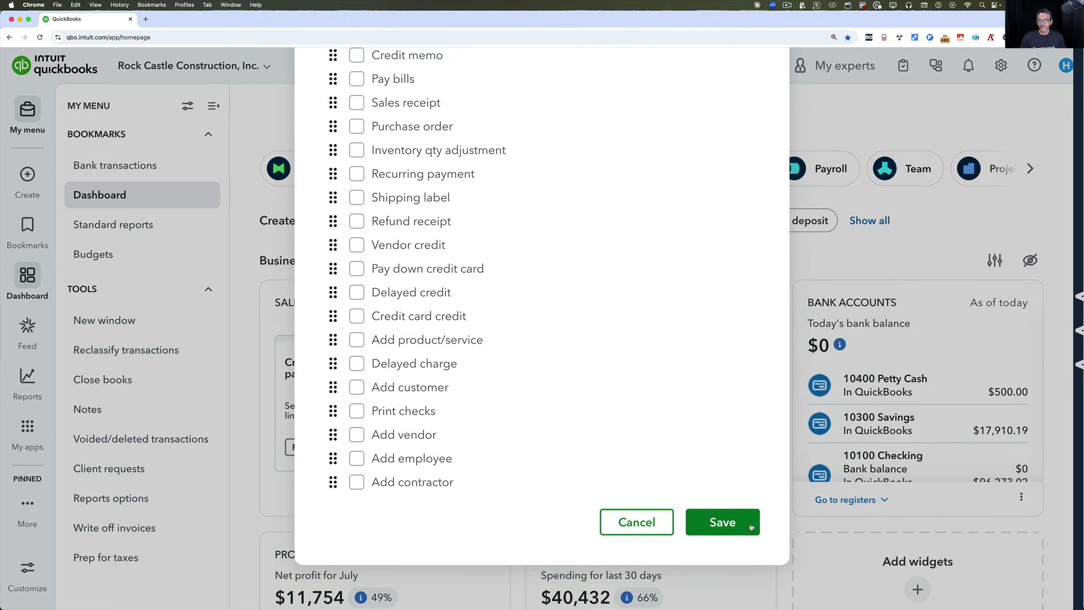
click(750, 526)
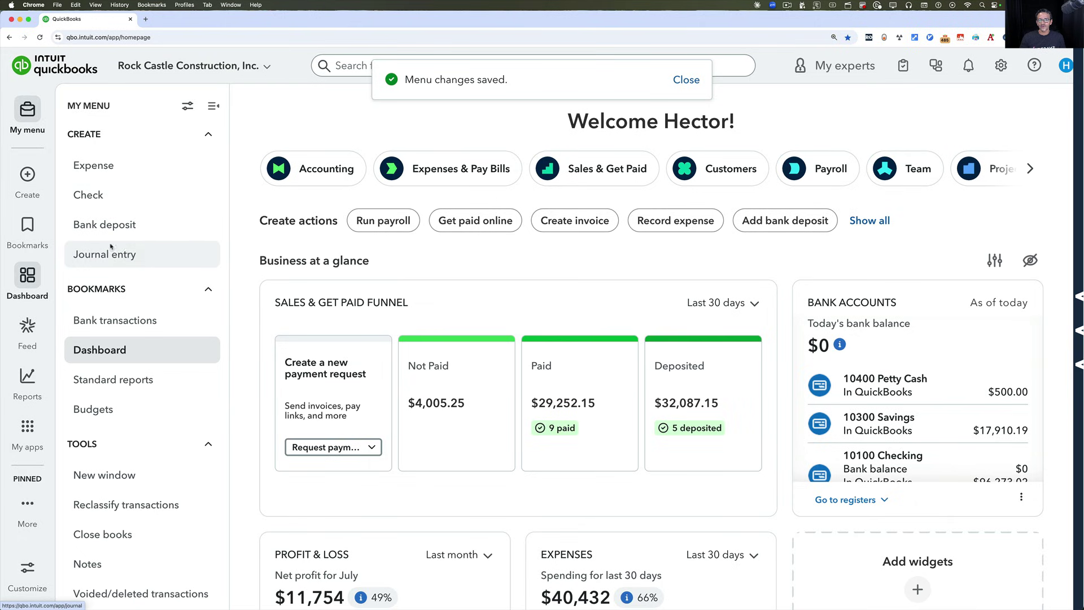
Step: Hide and reopen the customized My menu several times to demonstrate collapsing and expanding it
mouse_move(37, 166)
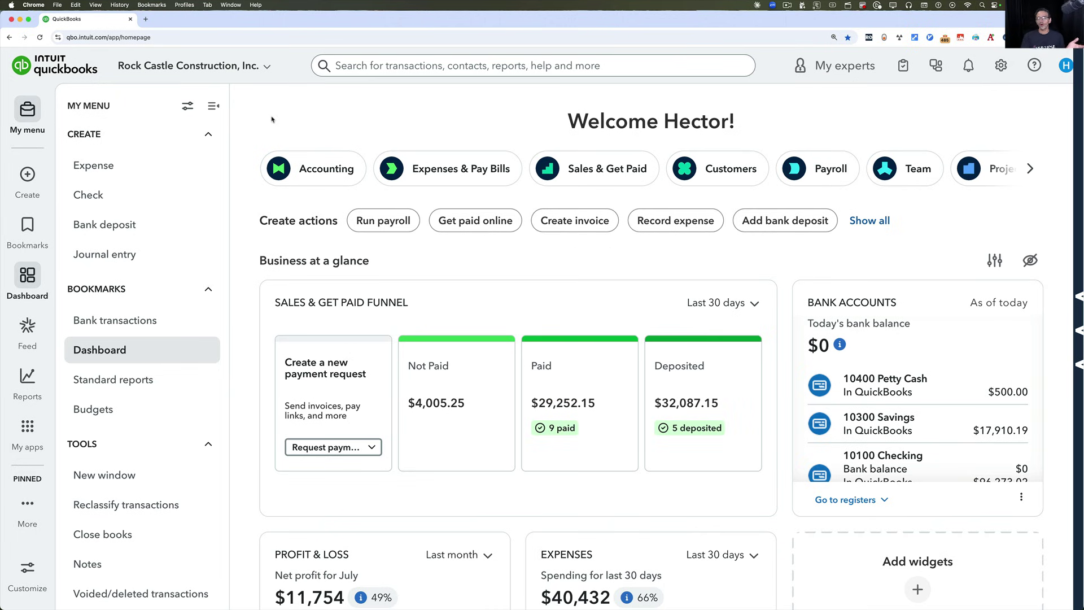
click(26, 109)
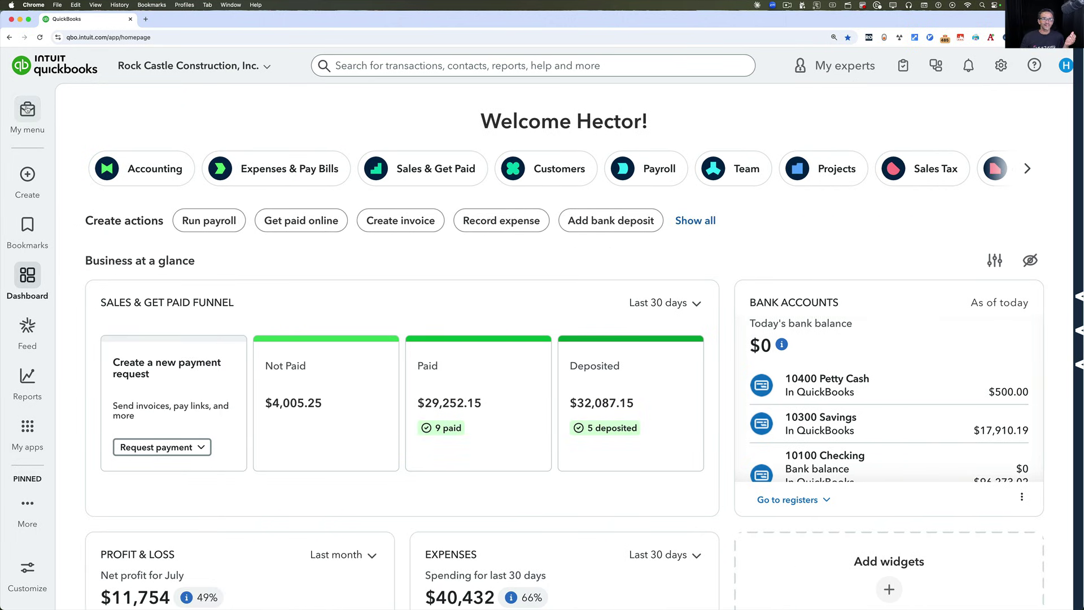
click(26, 109)
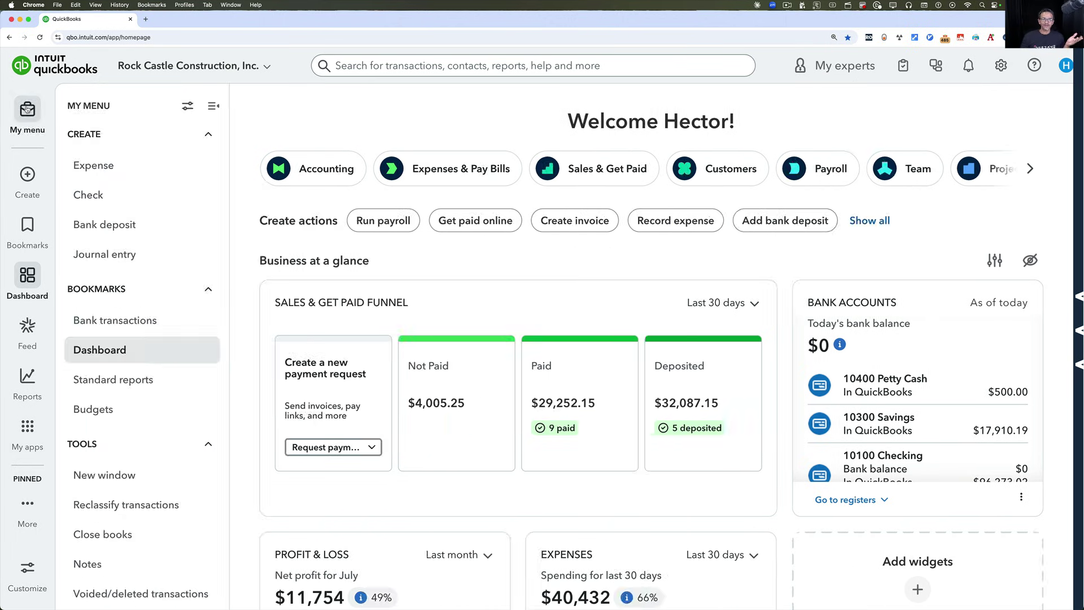
click(213, 106)
click(77, 116)
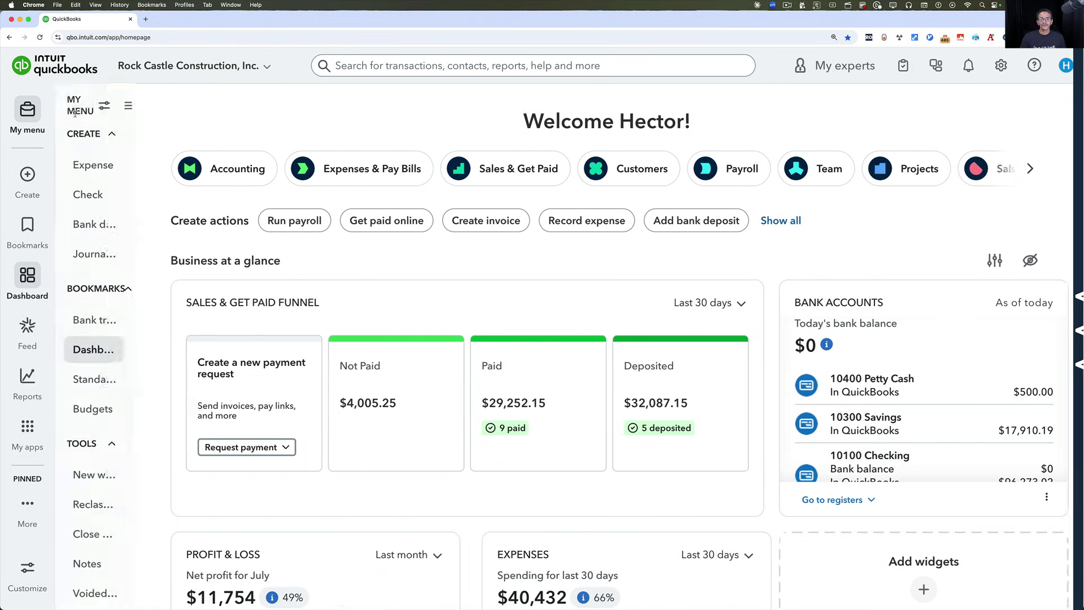
click(212, 106)
click(77, 116)
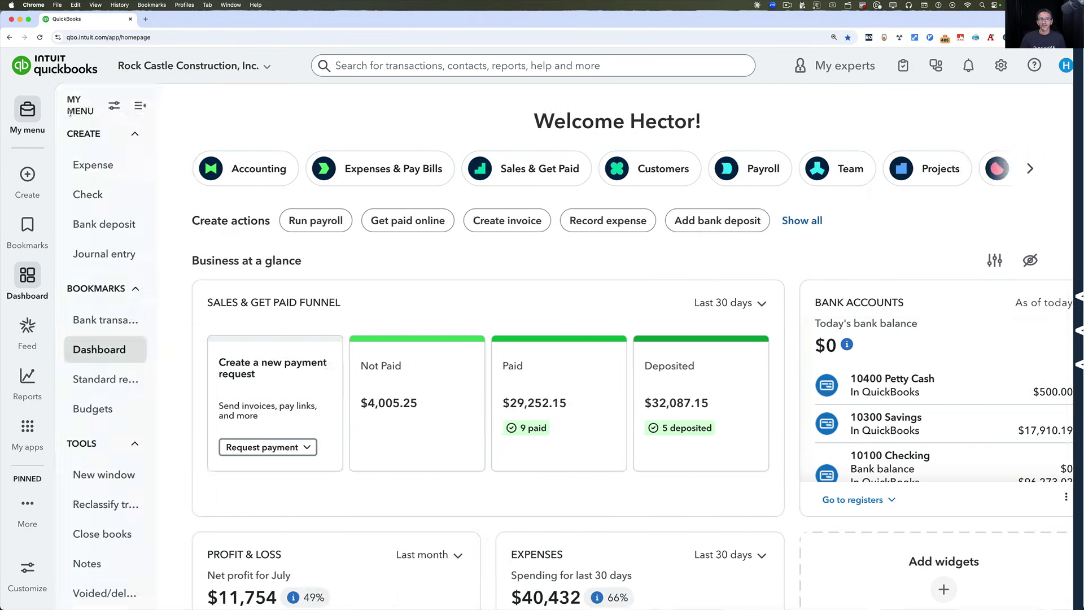
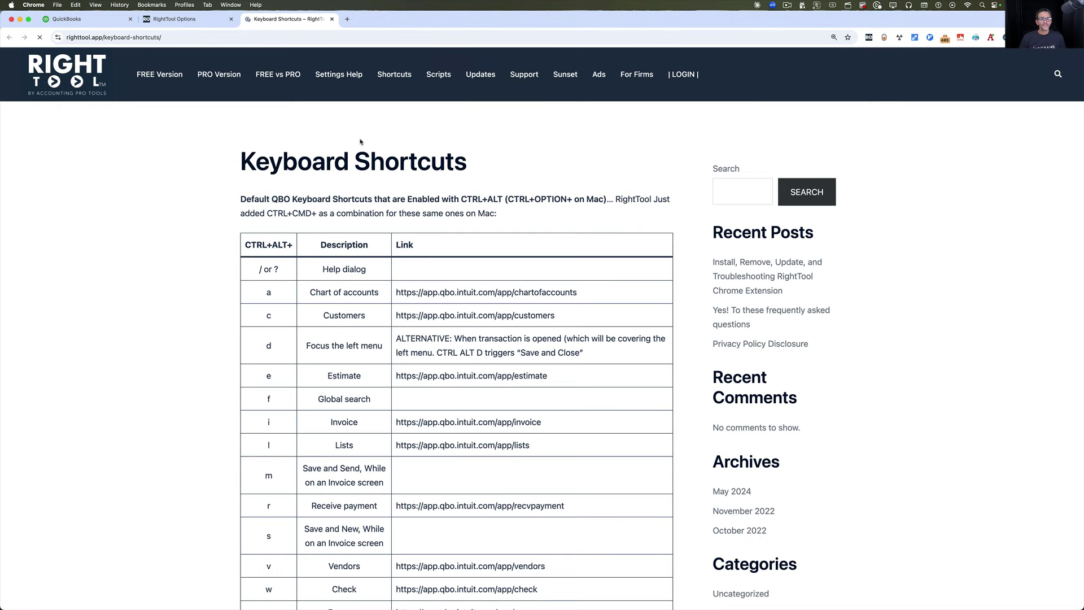
Step: Find occurrences of "left" on the RightTool keyboard shortcuts page to locate the left navigation bar shortcut
key(super+f)
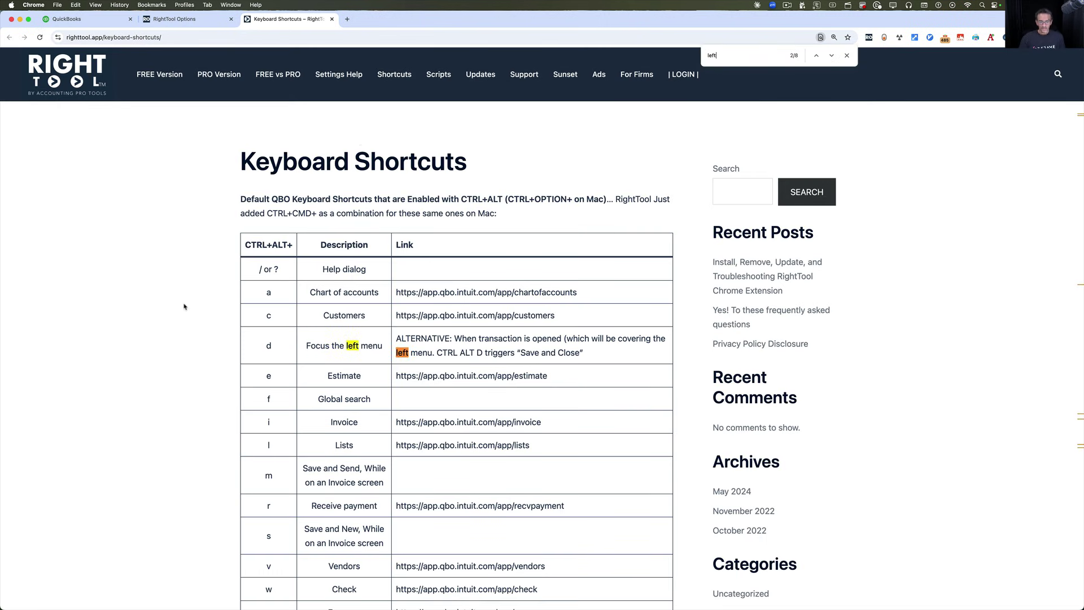
key(Return)
key(Return)
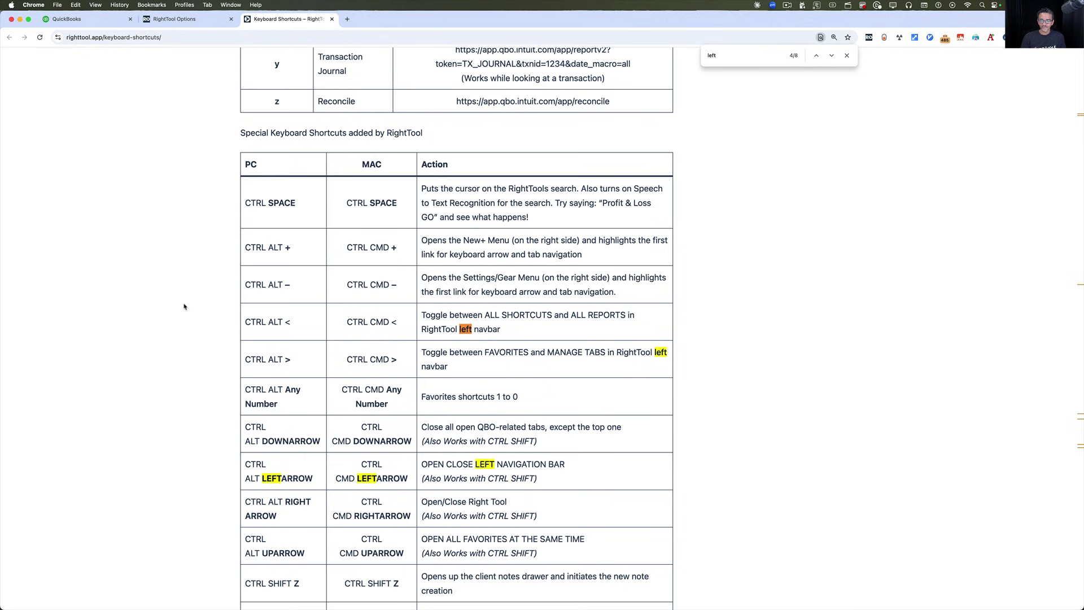
key(Return)
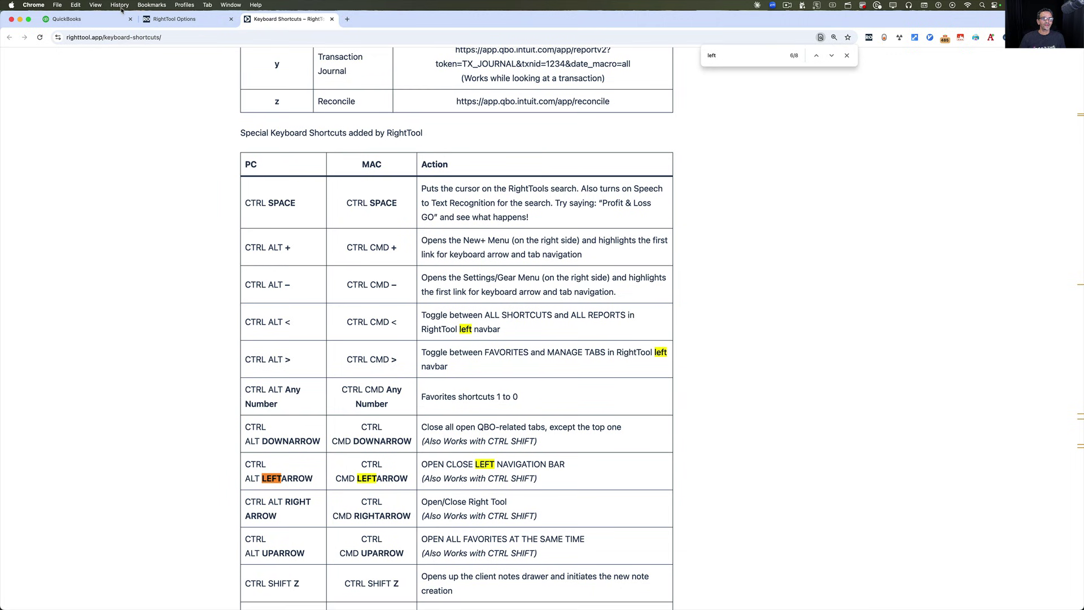
Step: Return to QuickBooks, display its keyboard shortcuts reference, and close it
click(97, 20)
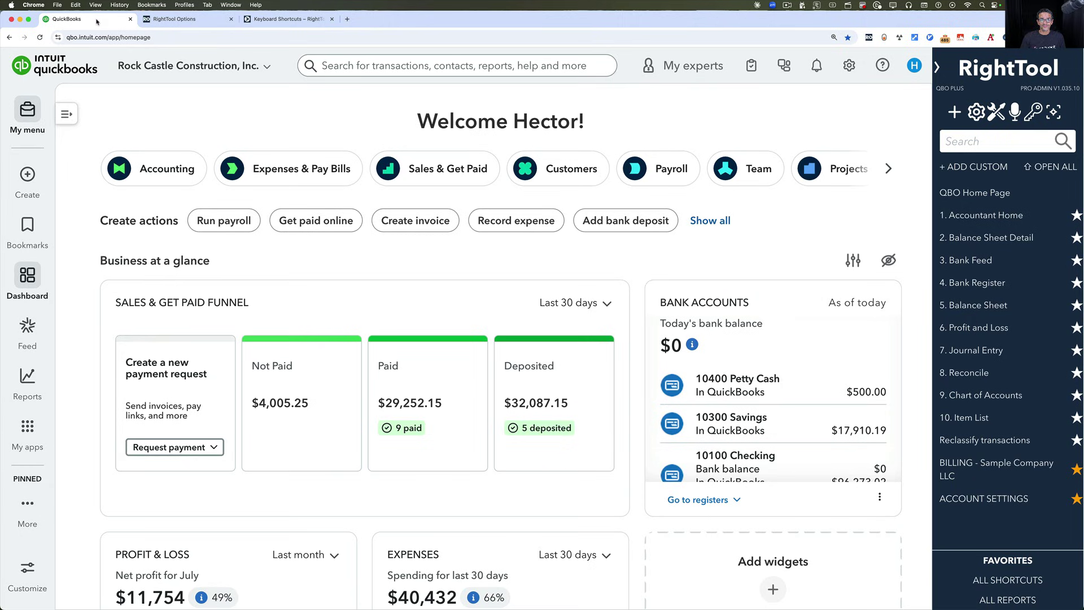
click(337, 66)
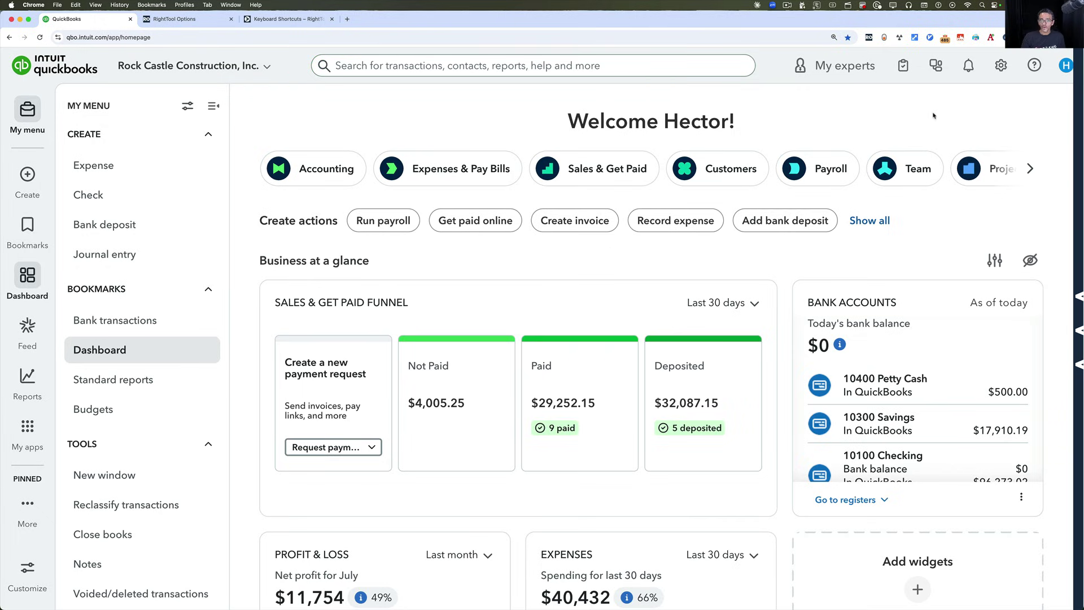
key(ctrl+alt+slash)
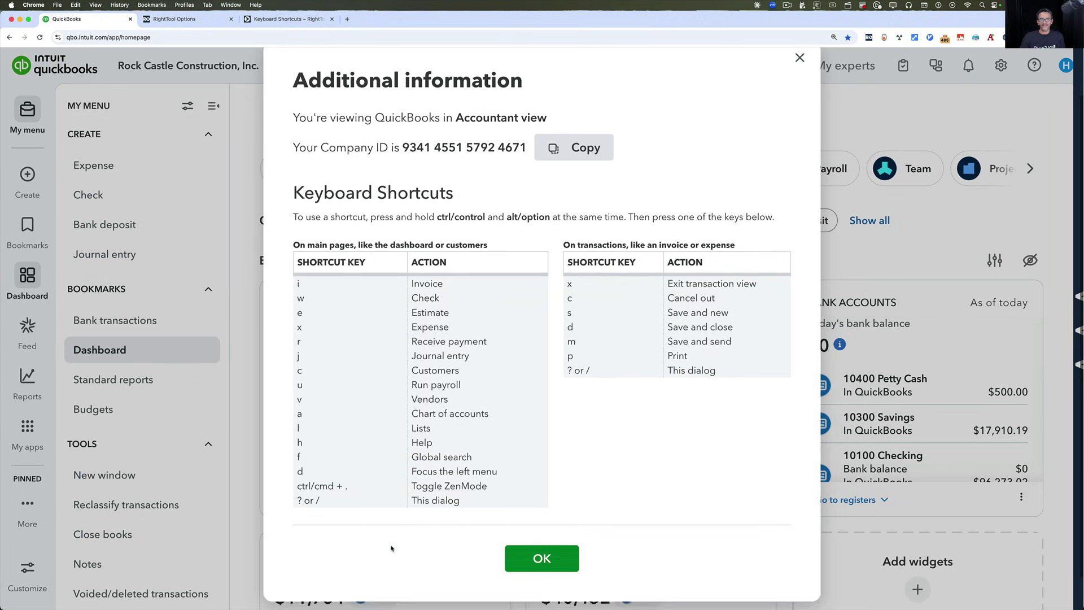
click(799, 114)
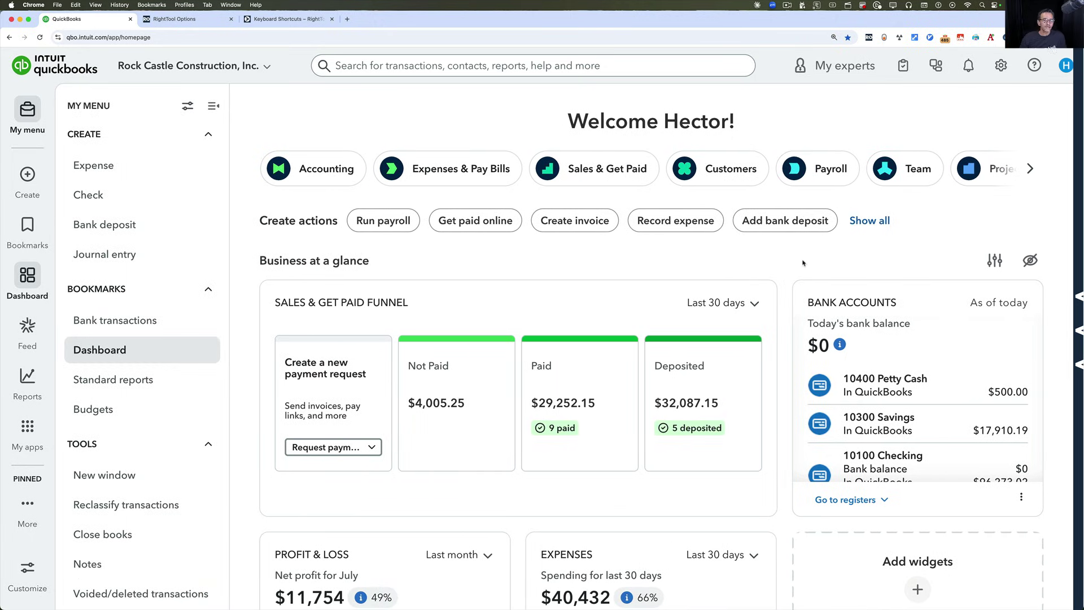
scroll(101, 350, down, 5)
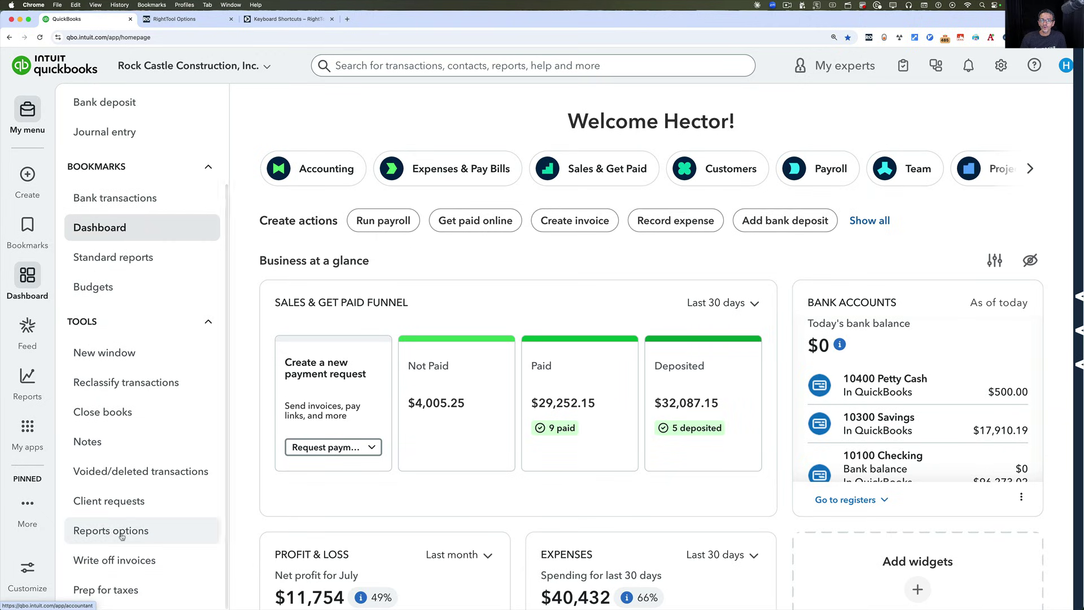
scroll(121, 536, up, 5)
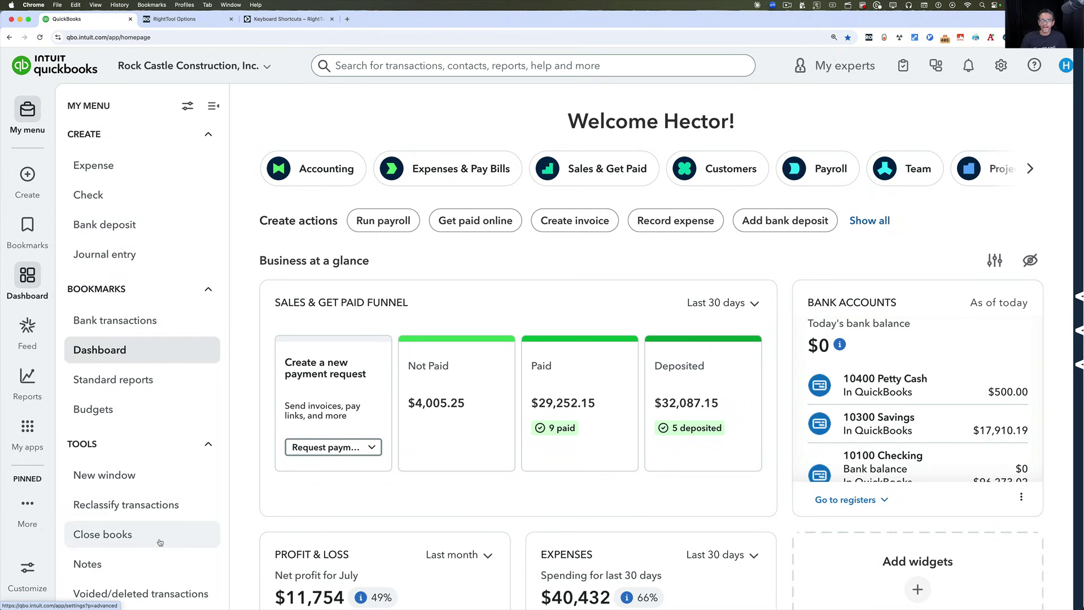
scroll(127, 350, down, 1)
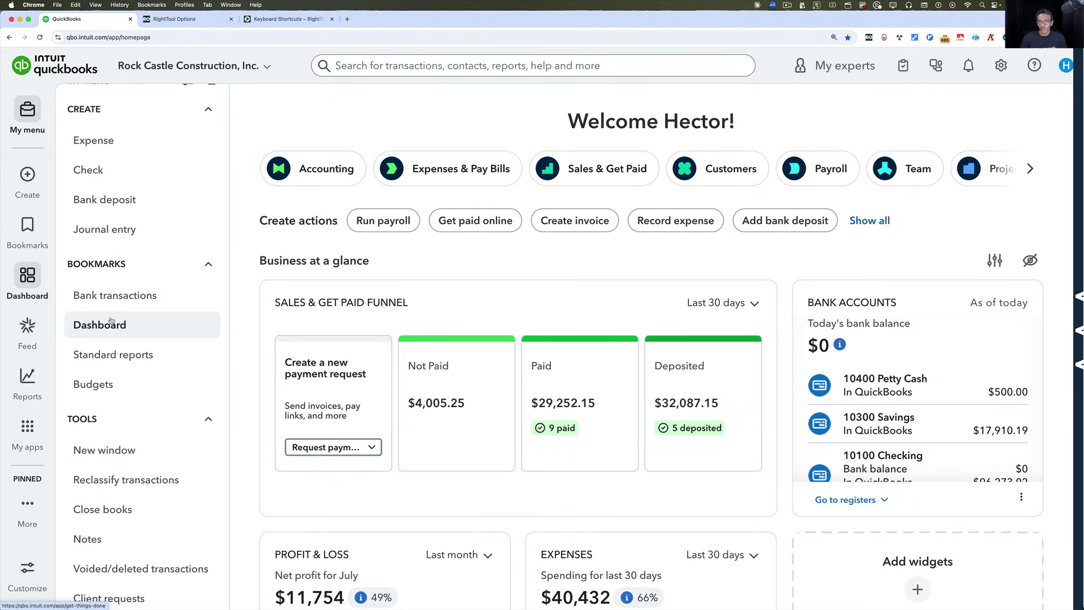
scroll(120, 307, up, 1)
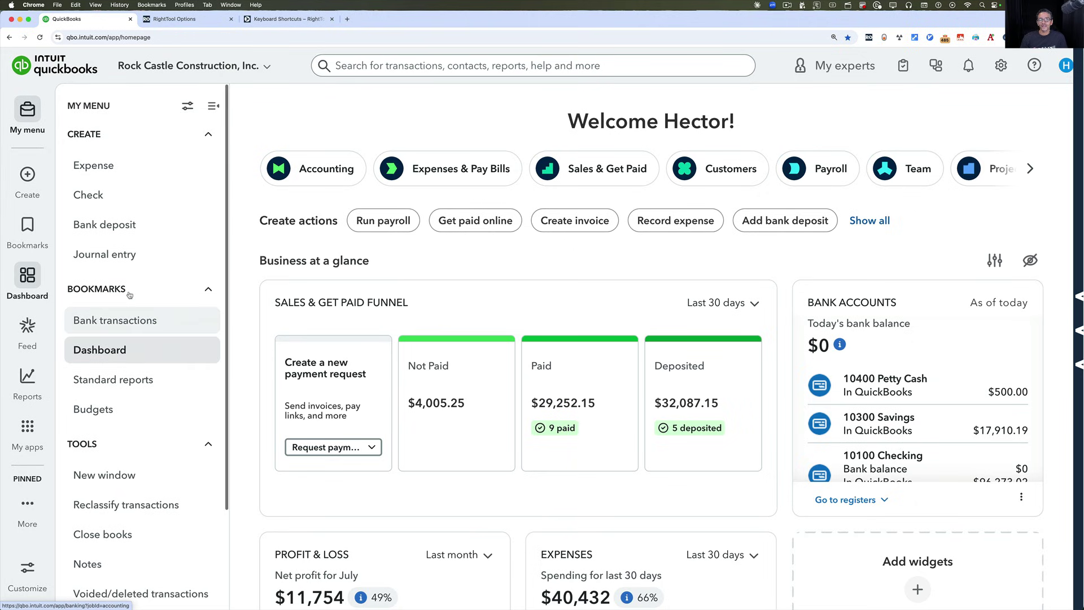
Step: Search the pages in My menu's bookmark customization for Bills, bookmark it, save the changes and open the bookmarked page
click(186, 106)
click(441, 177)
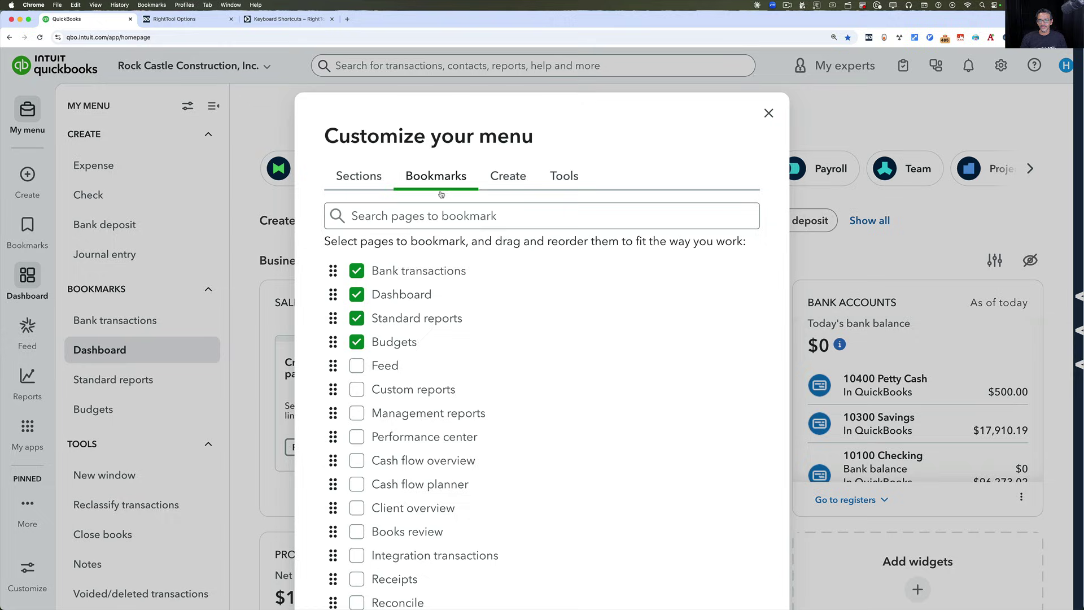
click(410, 220)
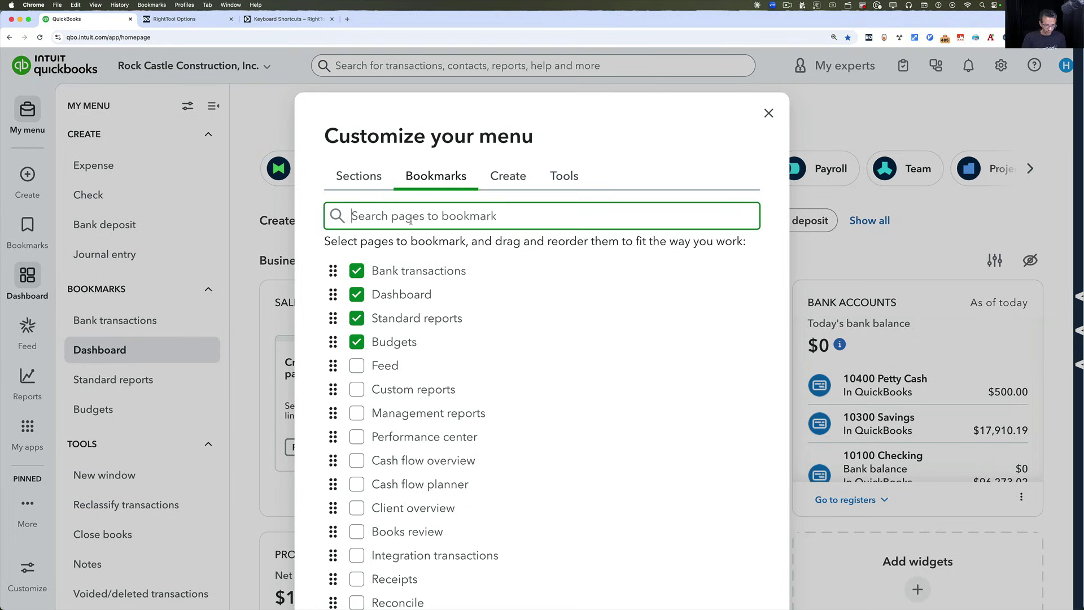
text(inv)
click(407, 281)
drag(388, 218, 284, 221)
text(bills)
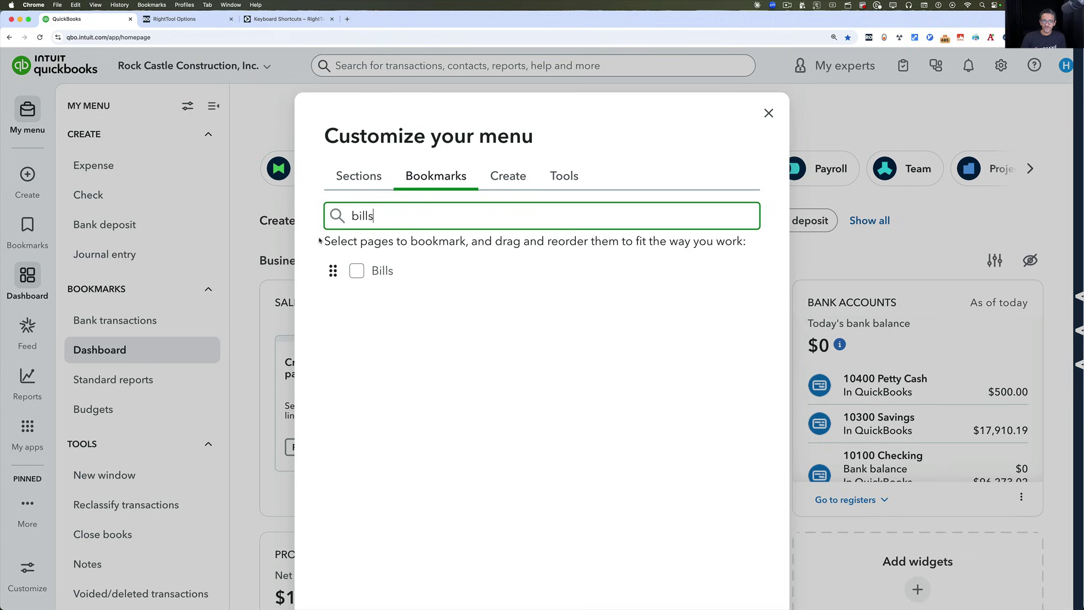
click(364, 274)
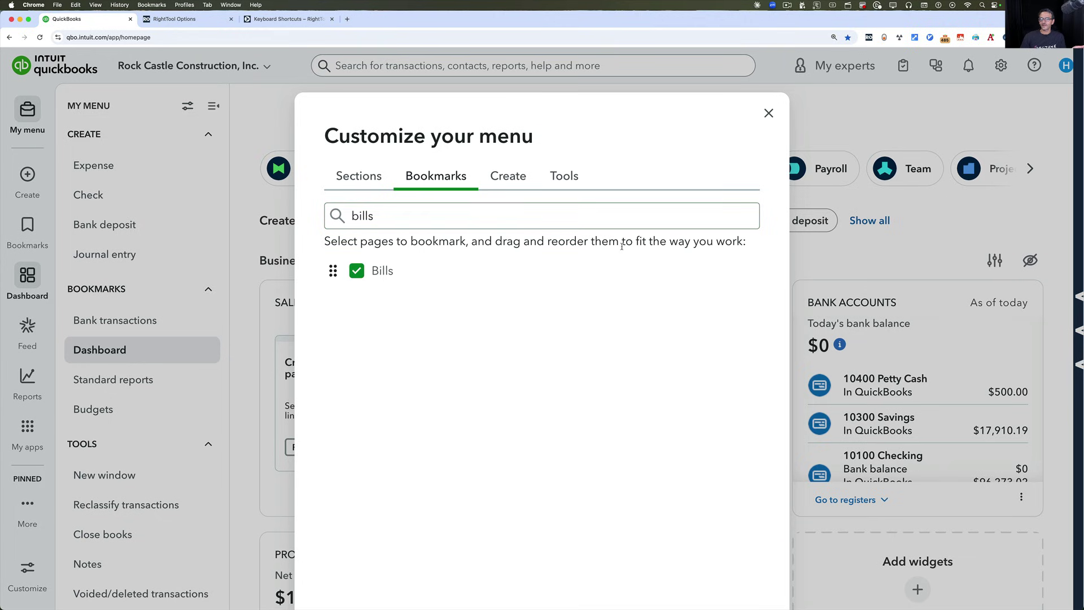
scroll(622, 246, down, 4)
click(723, 521)
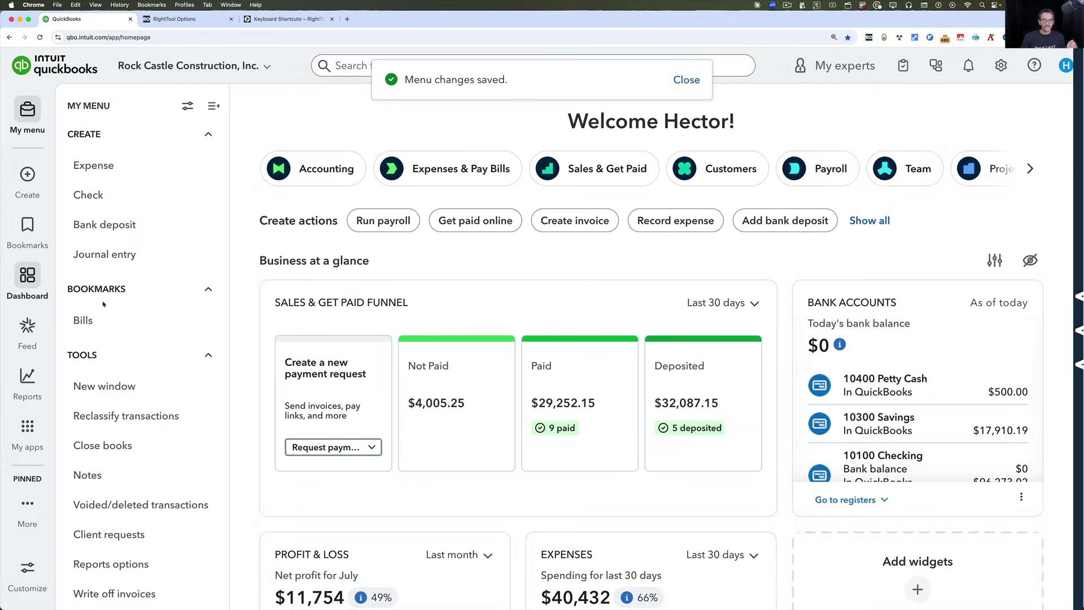
click(86, 321)
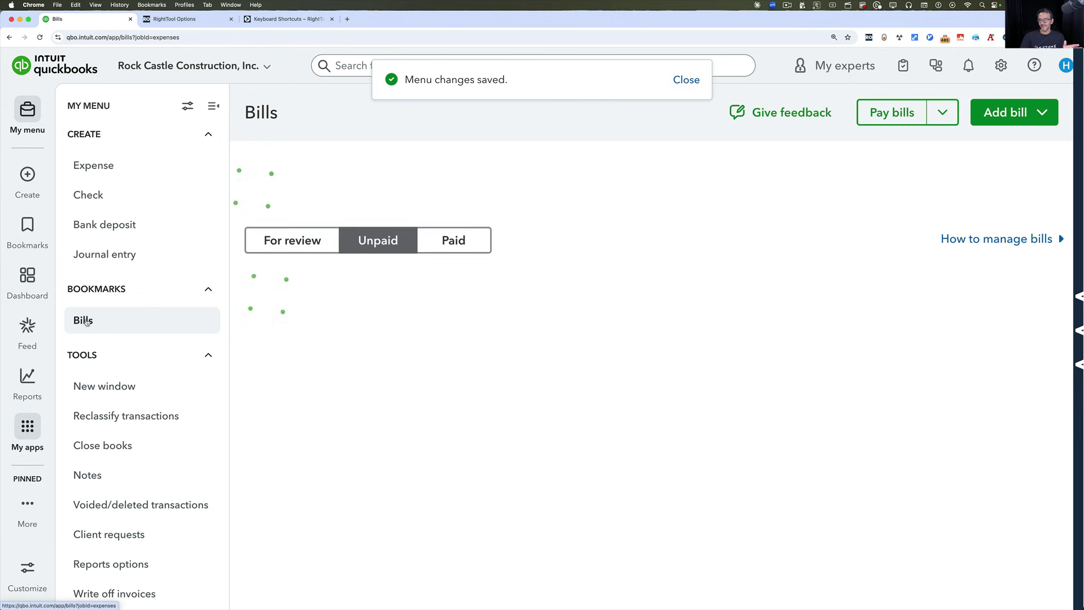
Step: Search the pages in My menu's bookmark customization for "inv" and select Invoices as a bookmark
click(187, 106)
click(436, 176)
click(407, 217)
text(inv)
click(357, 270)
Step: Clear the bookmark search, save the menu customization, and open the Invoices page from the bookmarks
scroll(472, 370, down, 5)
scroll(507, 382, up, 5)
key(BackSpace)
key(BackSpace)
key(BackSpace)
scroll(702, 457, down, 15)
click(722, 523)
click(95, 322)
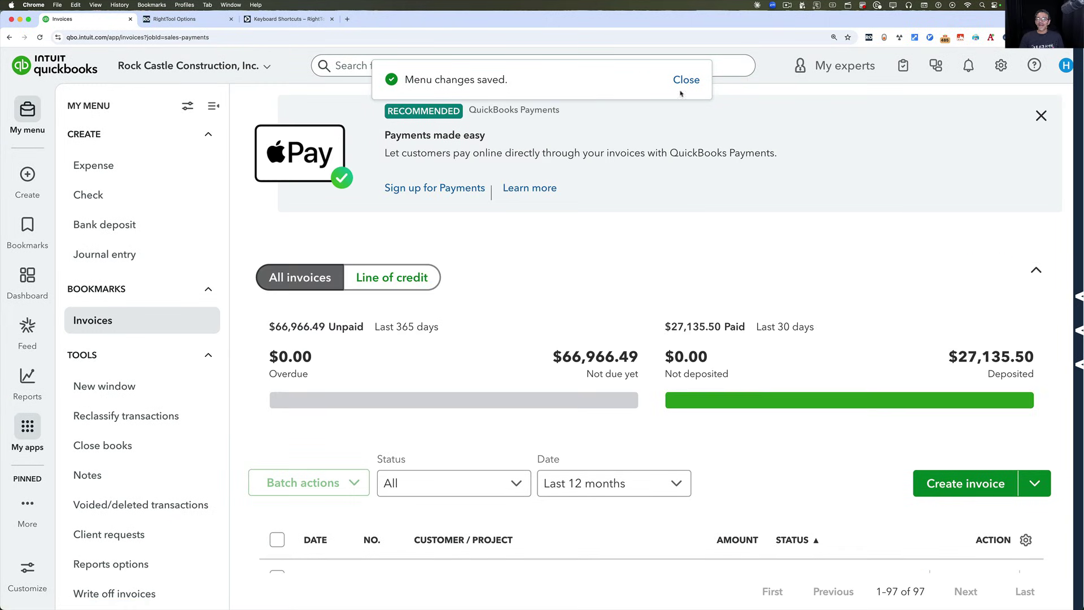
click(685, 80)
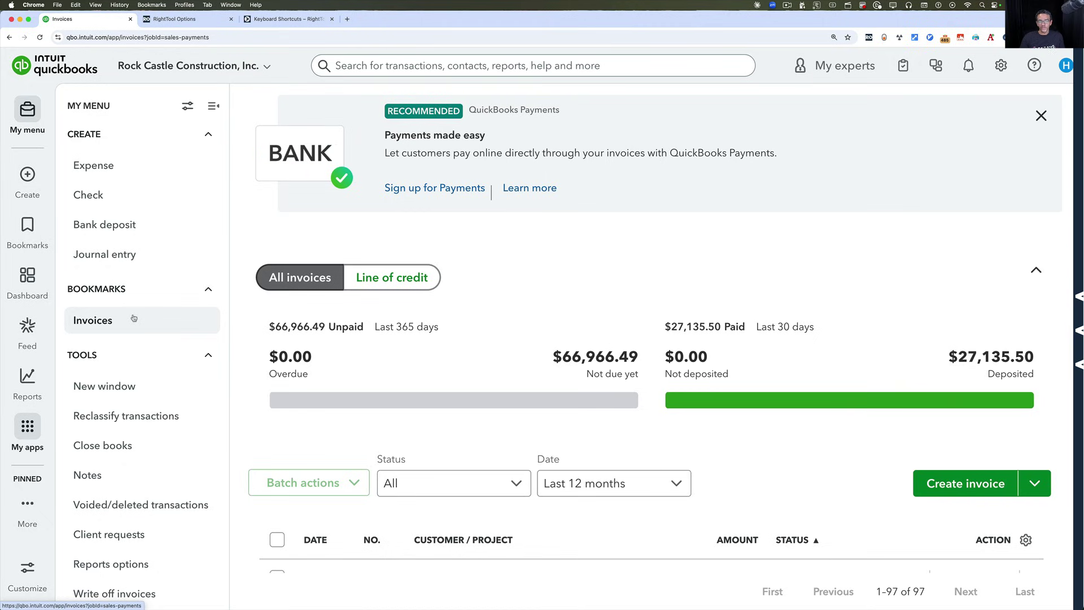
Step: Open the Profit and Loss report from Standard reports and bookmark it with the label Profit and Loss
mouse_move(27, 377)
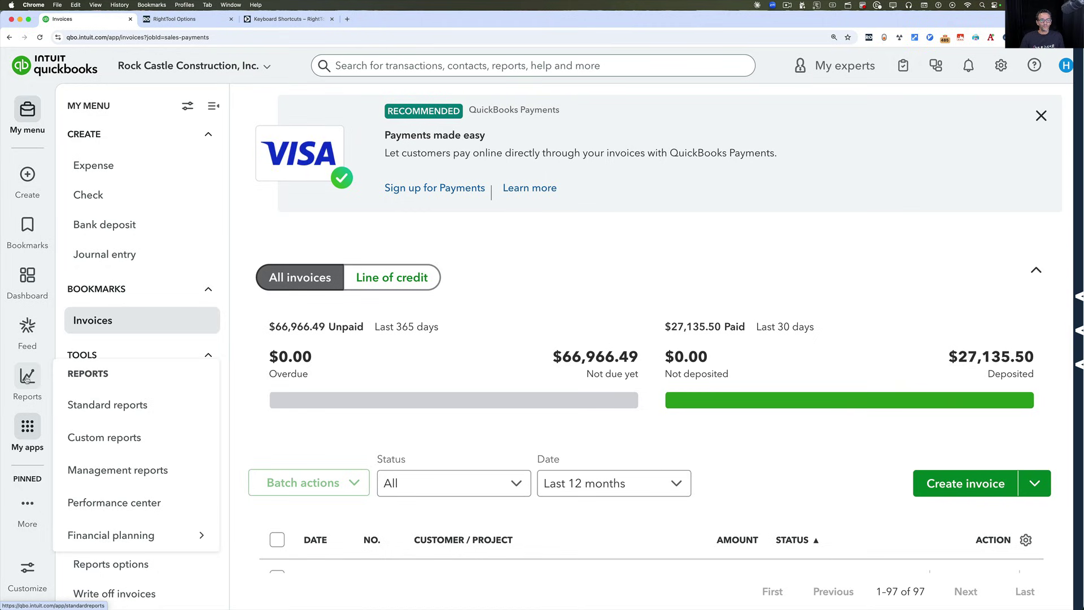
click(103, 411)
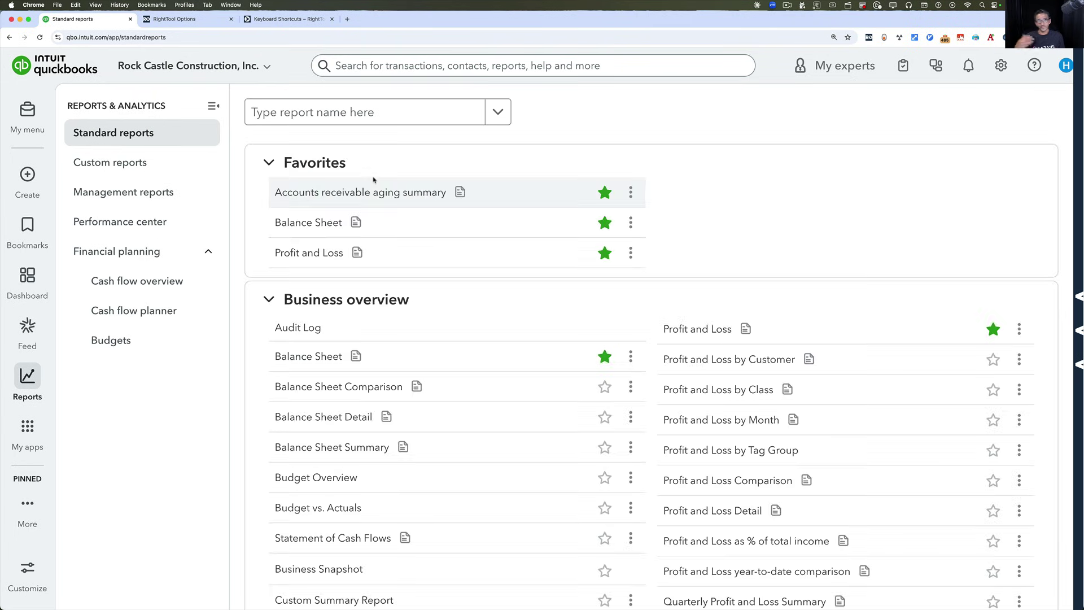
click(308, 254)
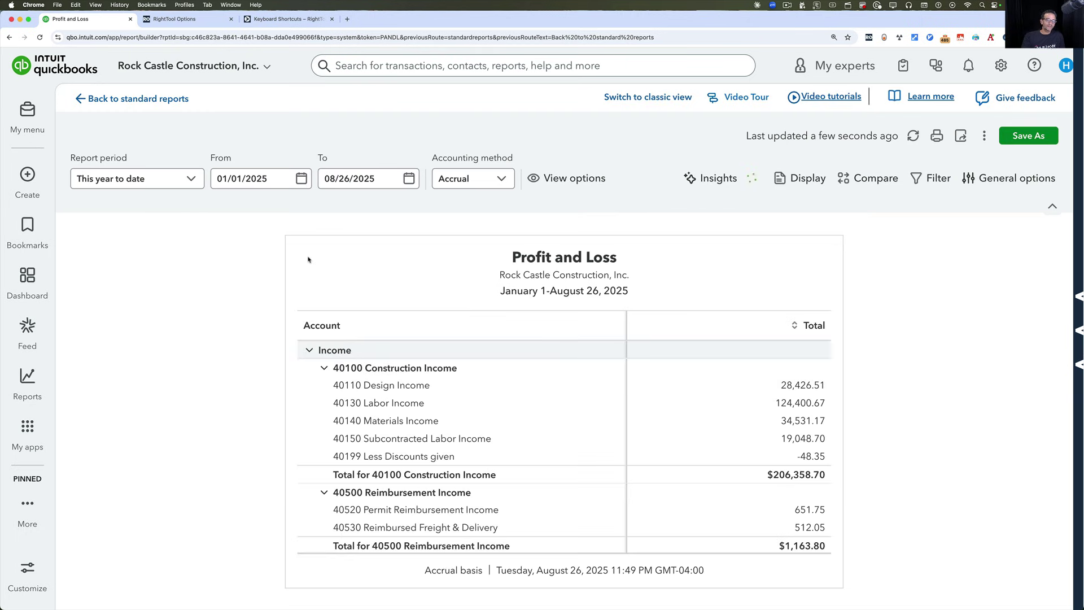
mouse_move(29, 229)
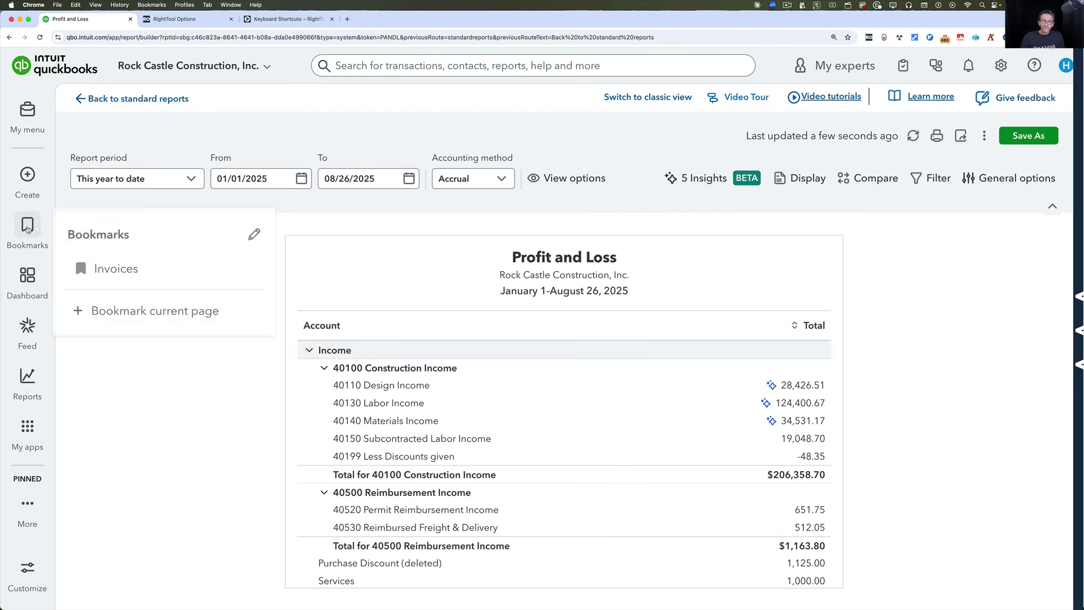
click(123, 318)
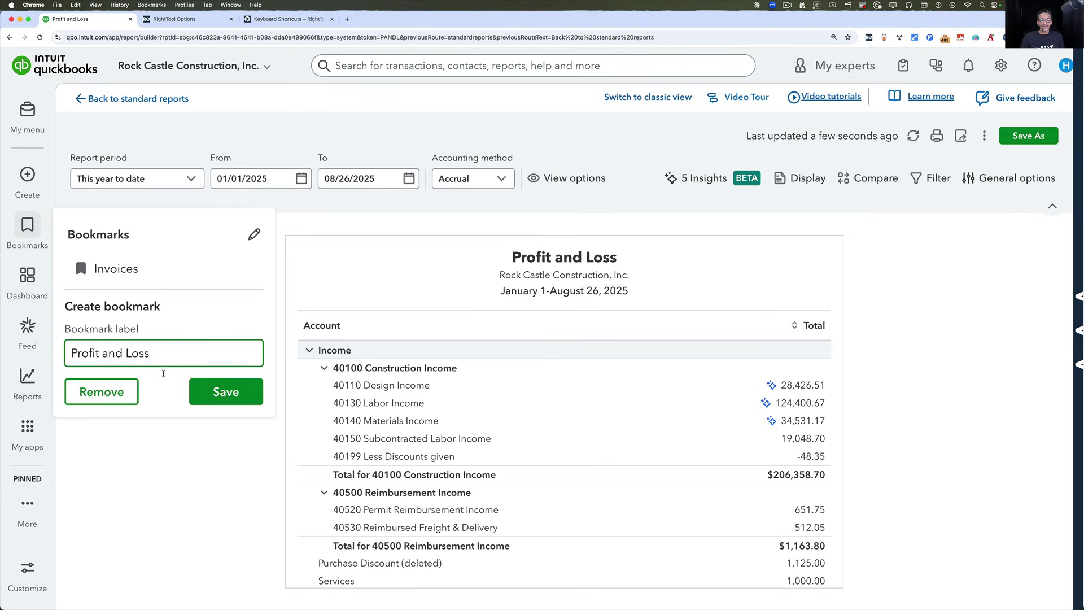
click(226, 392)
mouse_move(27, 115)
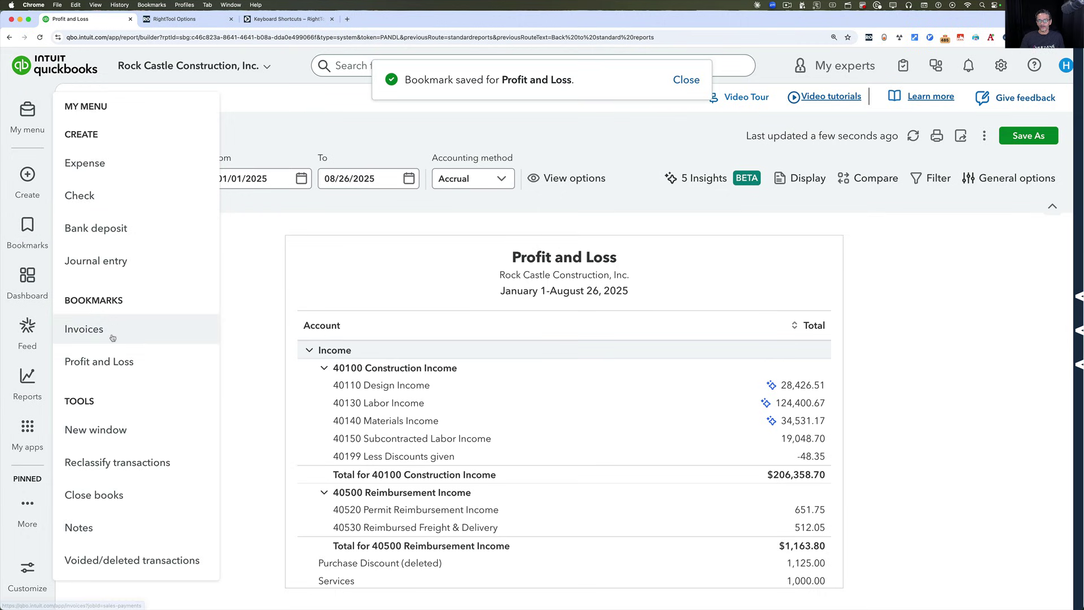
mouse_move(27, 227)
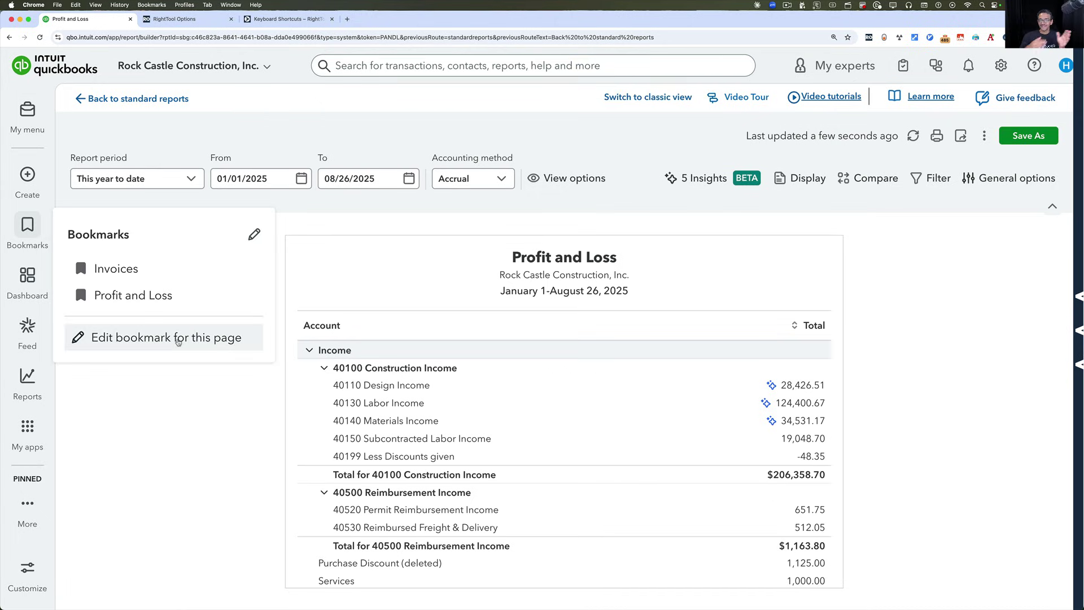
Step: Return to the standard reports, open the Balance Sheet report and bookmark it with the label Balance Sheet
click(141, 99)
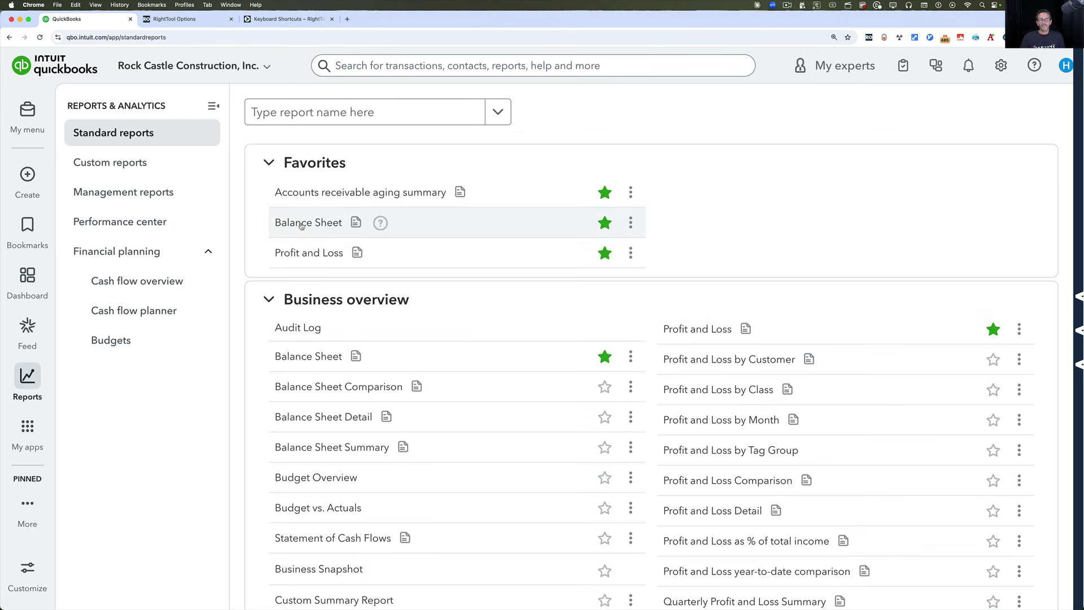
click(300, 224)
mouse_move(19, 230)
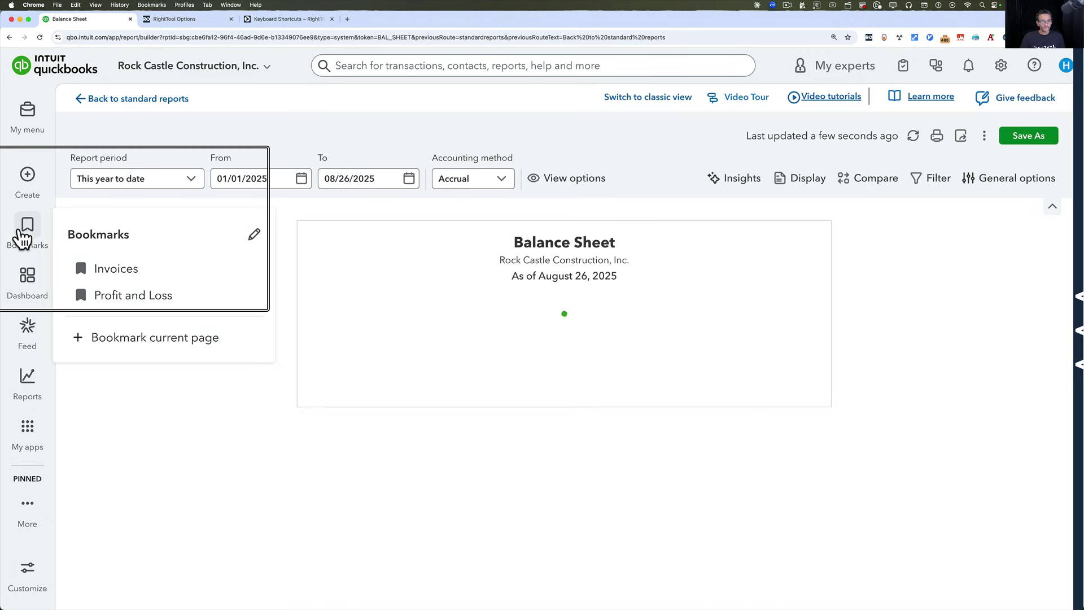
click(146, 350)
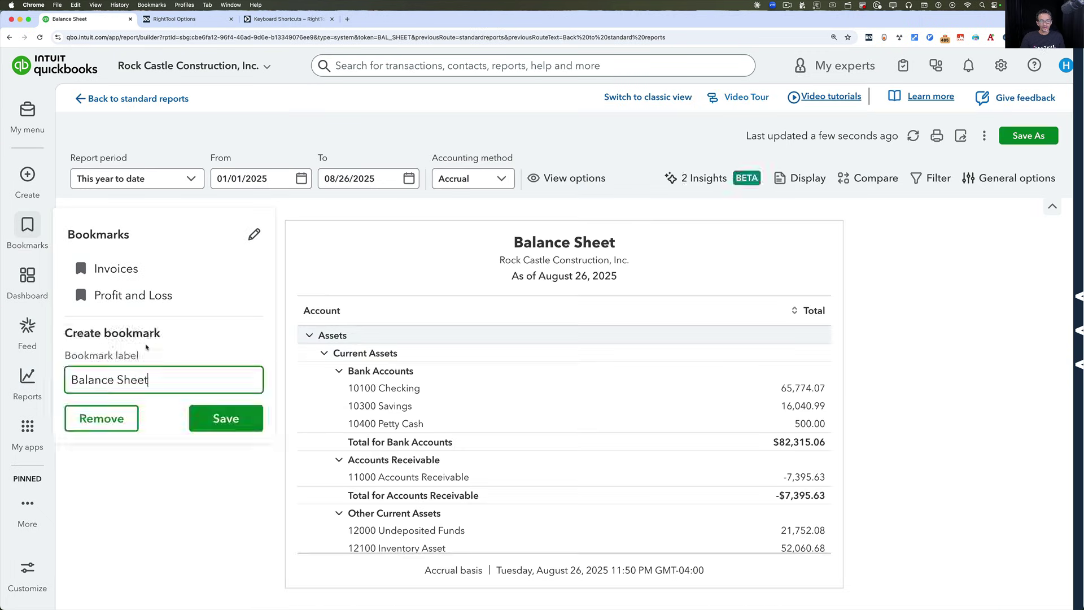
click(208, 418)
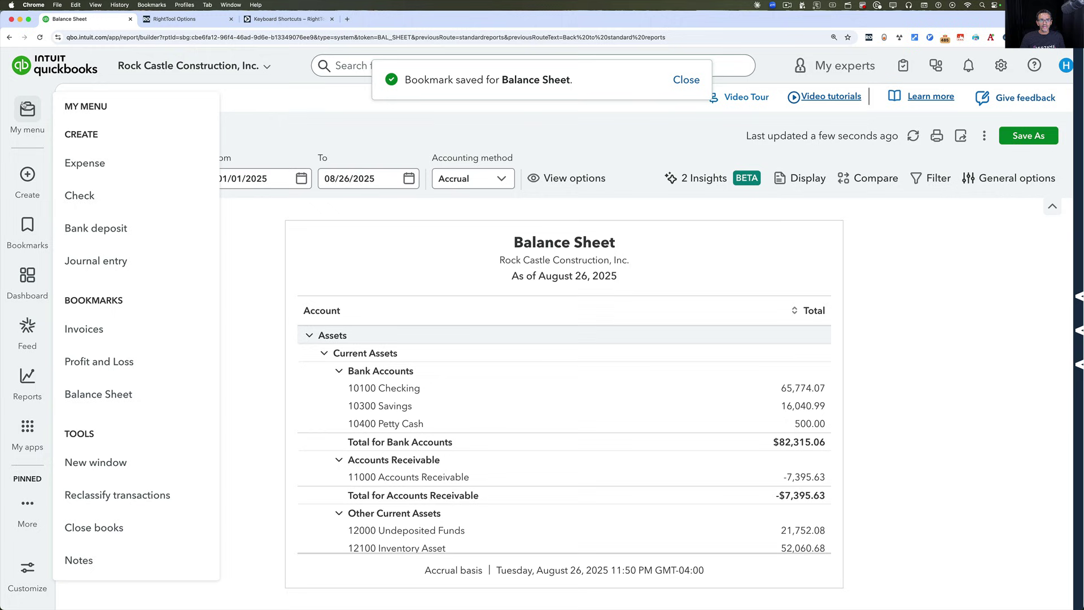
scroll(110, 320, down, 1)
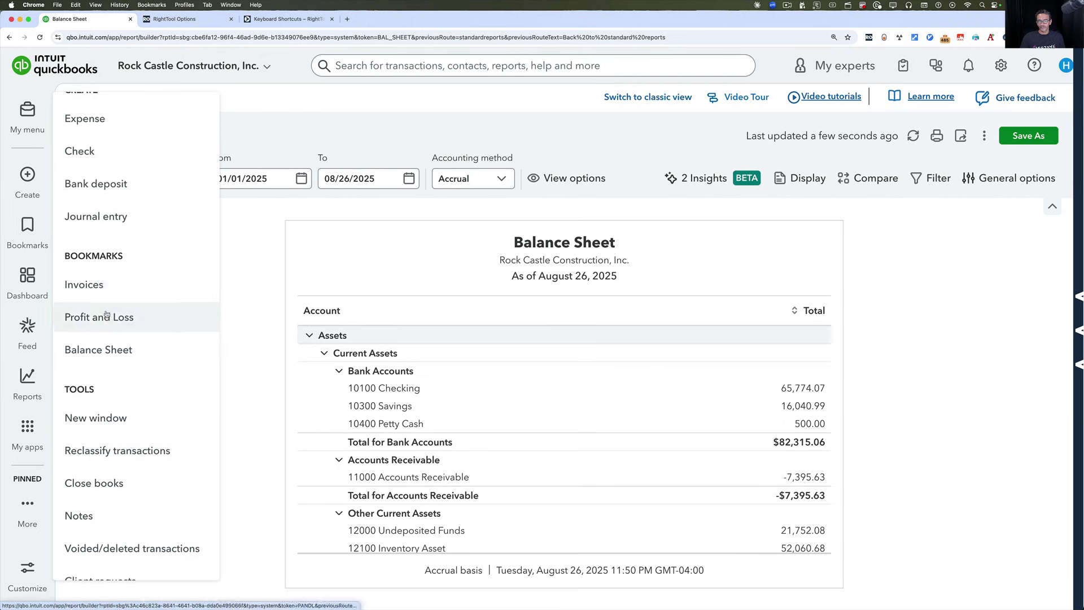
scroll(103, 313, up, 1)
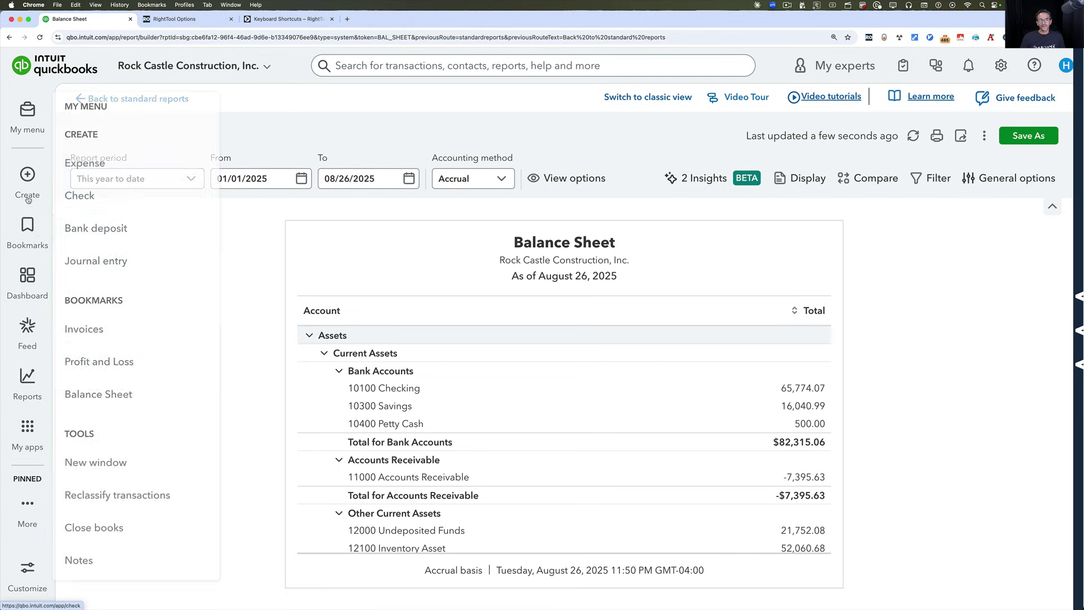
Step: Reorder the bookmarks to Balance Sheet, Profit and Loss, Invoices, and save the arrangement
mouse_move(26, 229)
click(253, 234)
drag(364, 367, 364, 299)
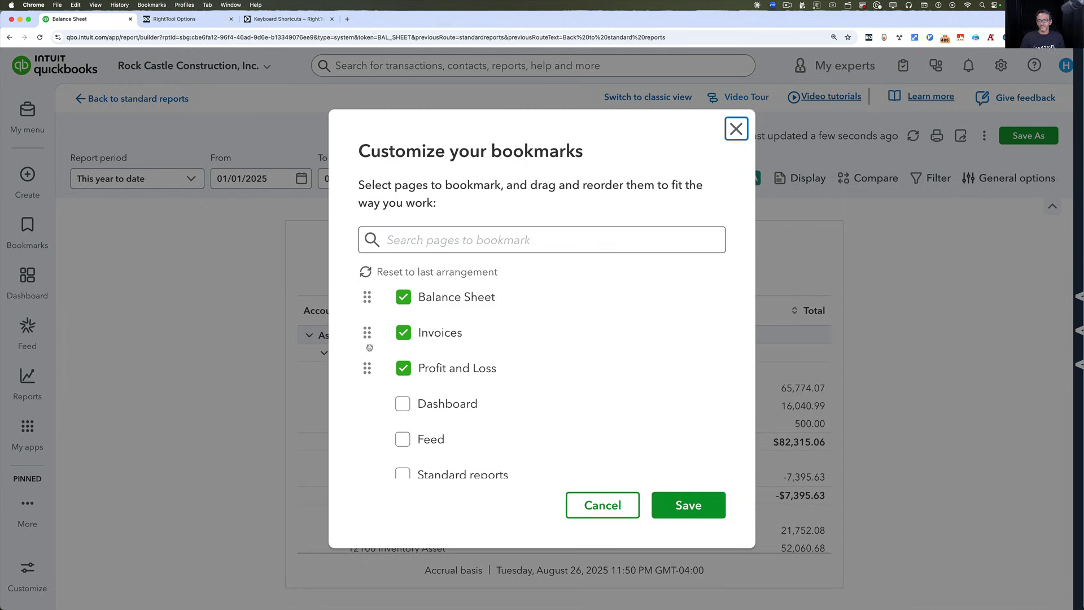
drag(367, 367, 366, 333)
click(695, 508)
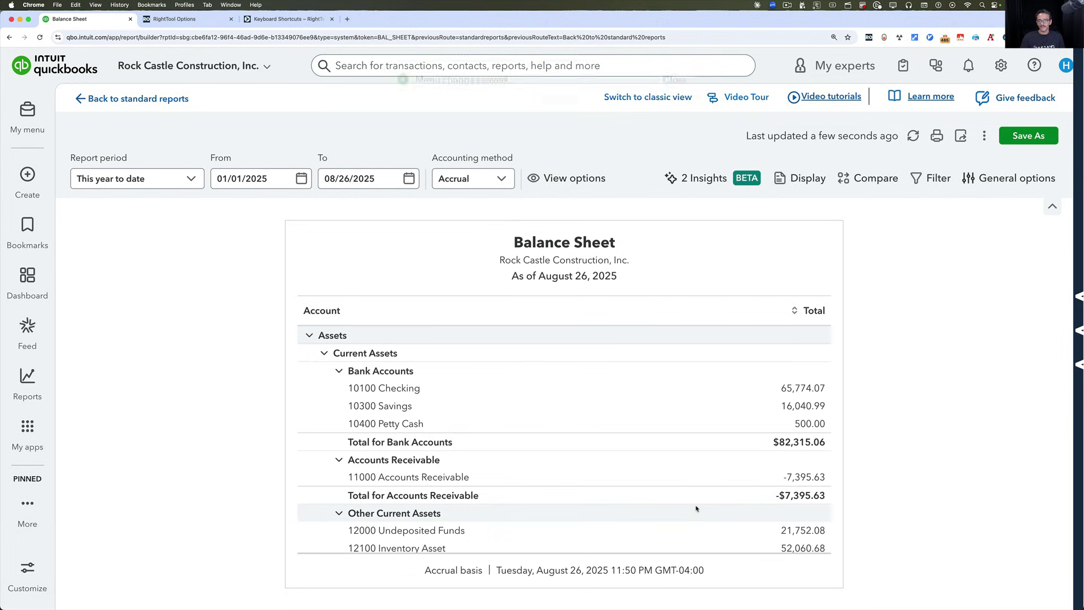
mouse_move(27, 226)
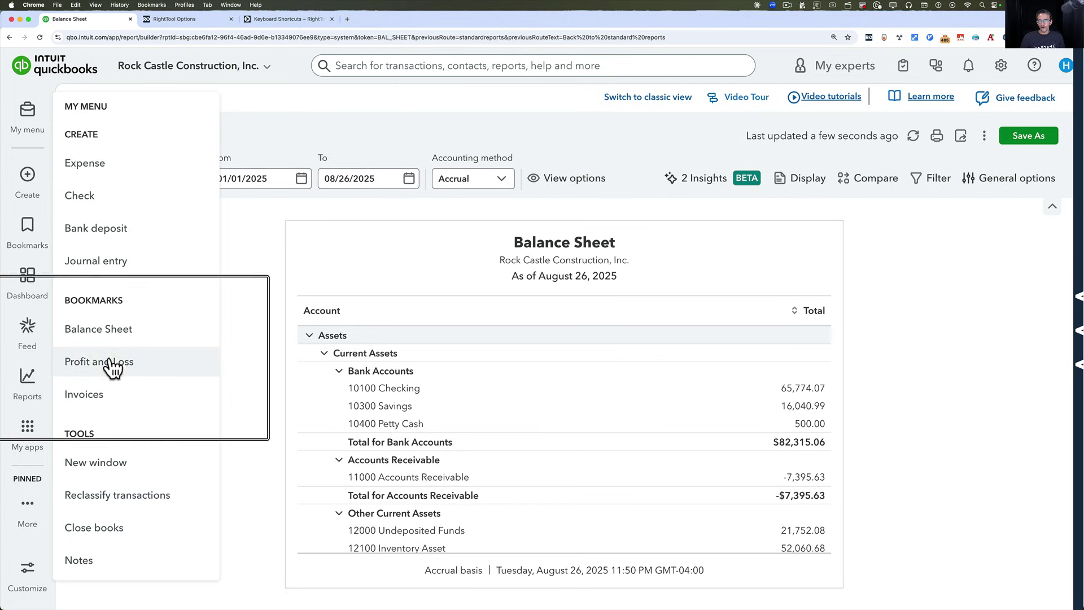
Step: Try moving Invoices to the top of the bookmark order in the My menu customization, then close it without saving
click(27, 112)
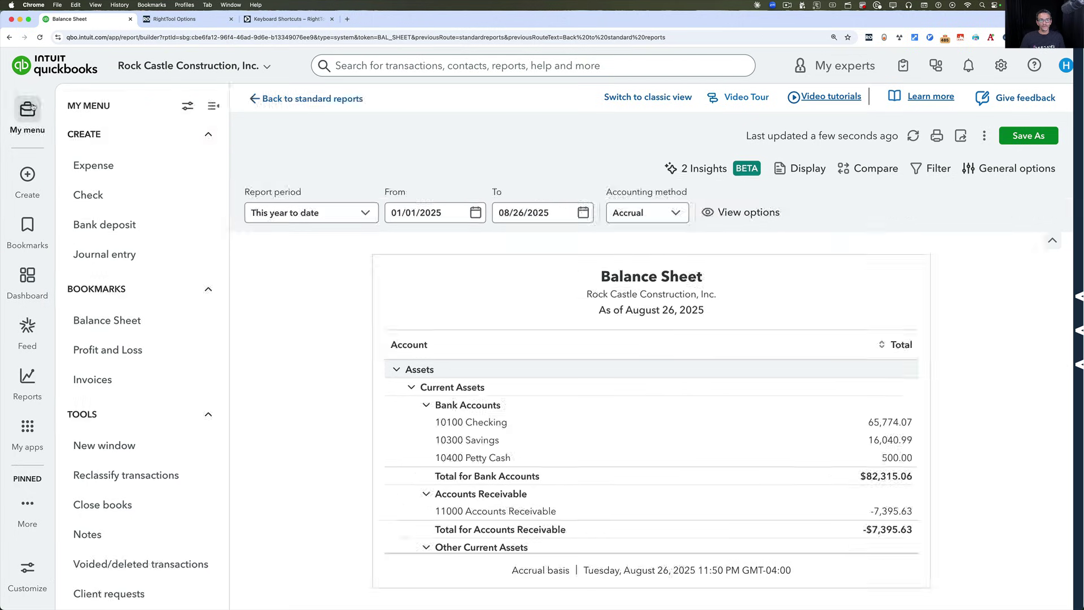
click(187, 108)
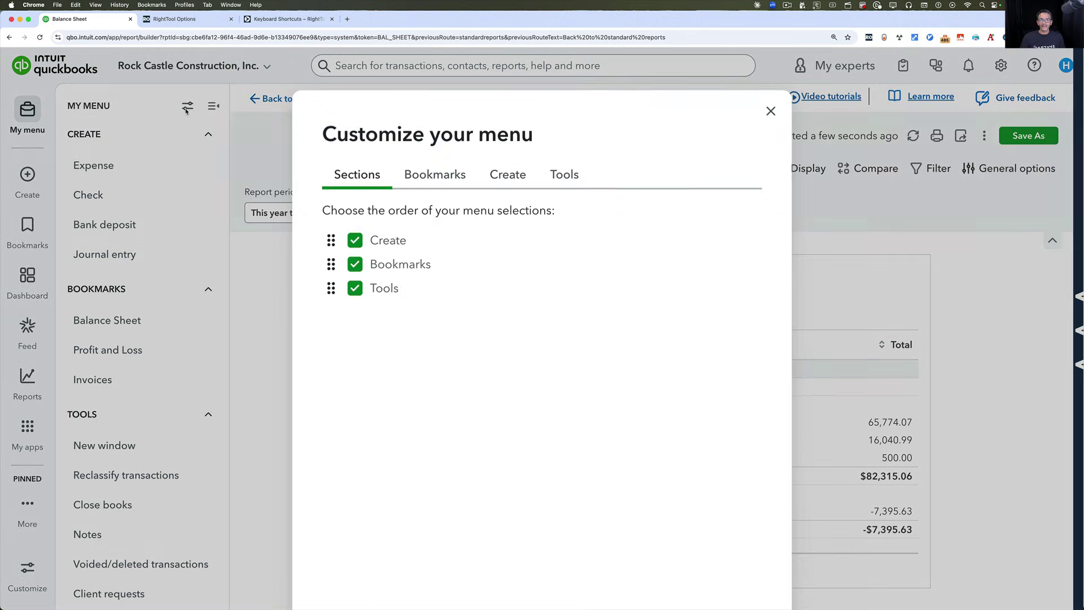
click(420, 180)
drag(333, 320, 333, 270)
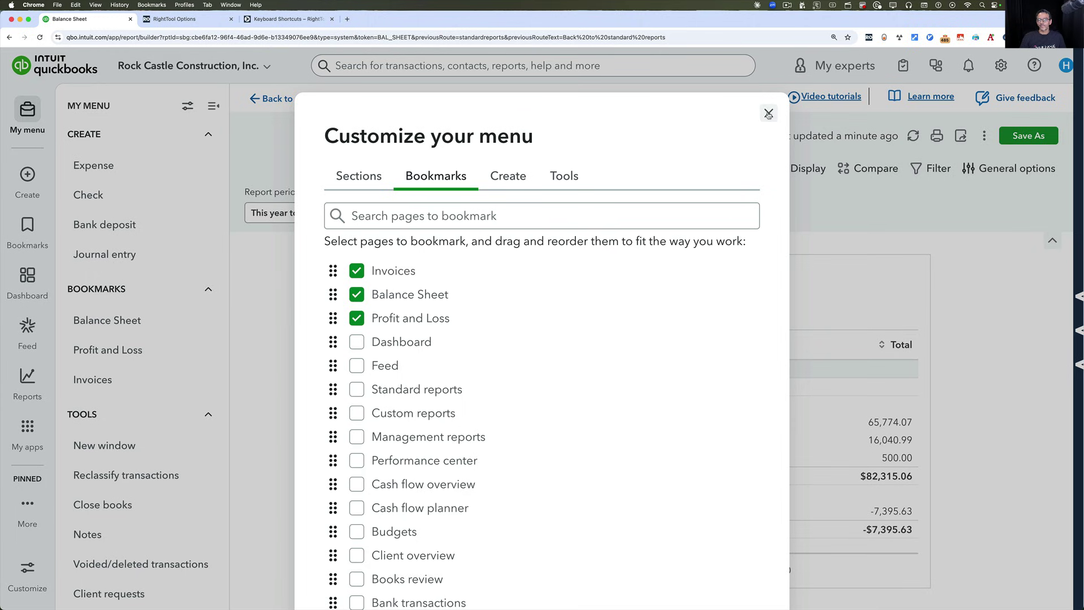
click(768, 113)
Step: Go to the Dashboard and show My menu beside it
click(50, 279)
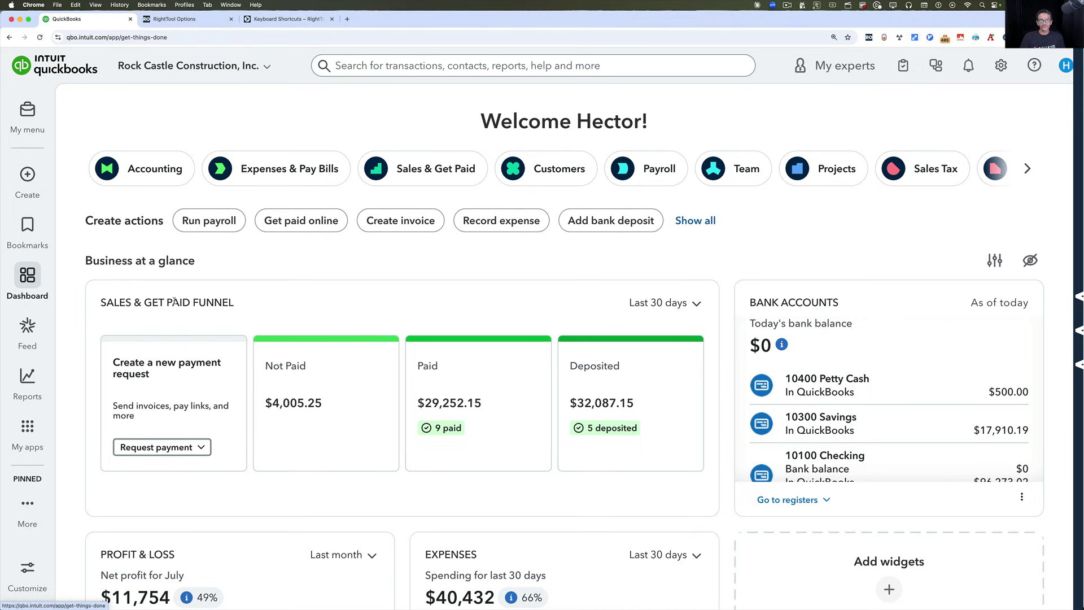
key(ctrl+m)
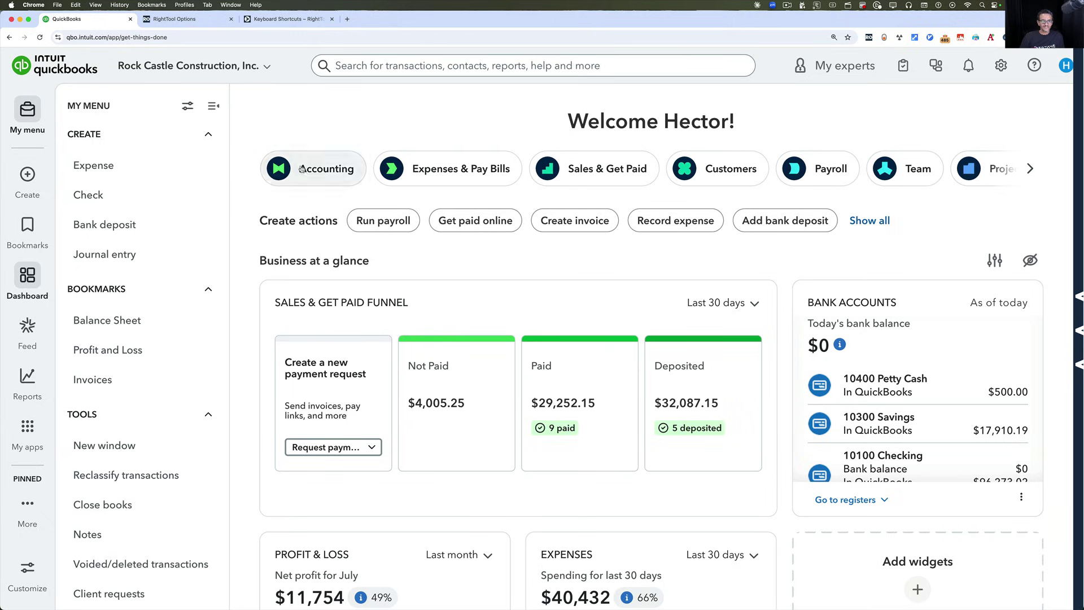
Step: Open My apps and collapse its app sections, including Accounting, Expenses & Bills, and Sales & Get Paid
click(28, 432)
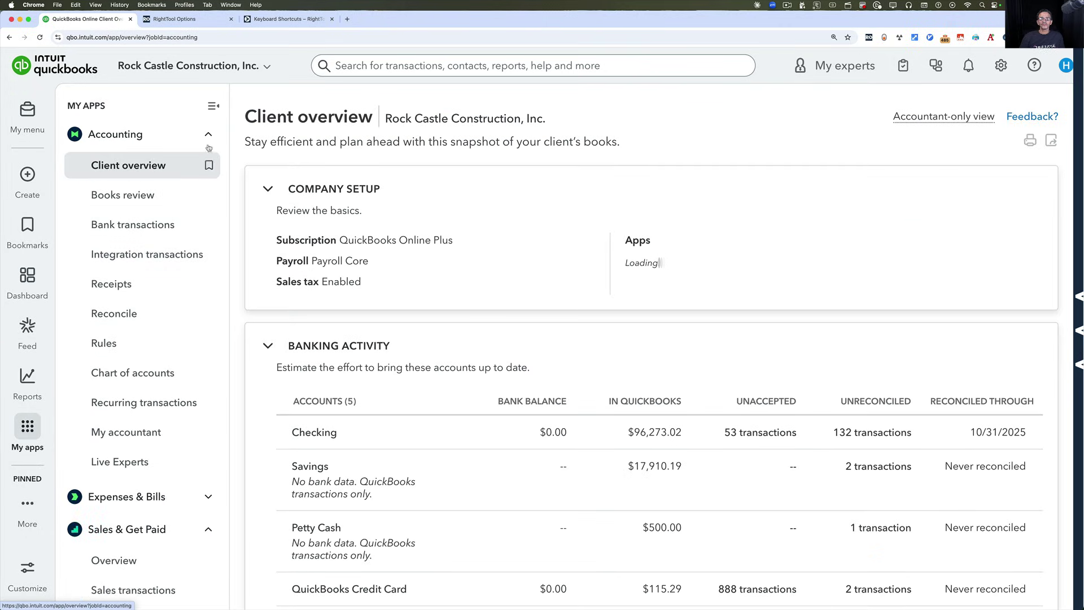
click(208, 136)
click(201, 168)
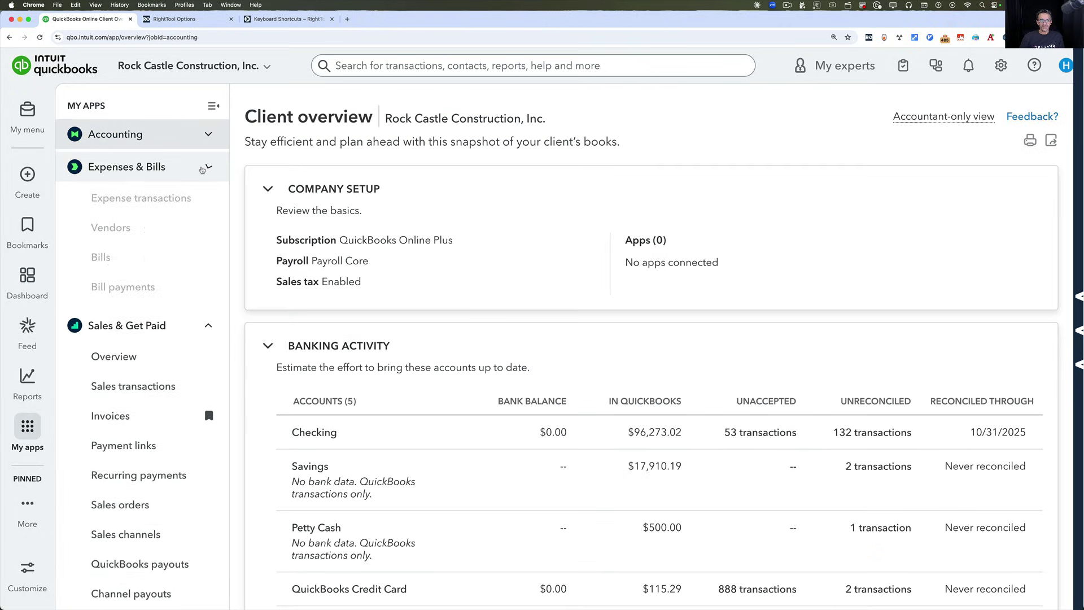
click(202, 168)
click(206, 200)
click(206, 232)
click(206, 232)
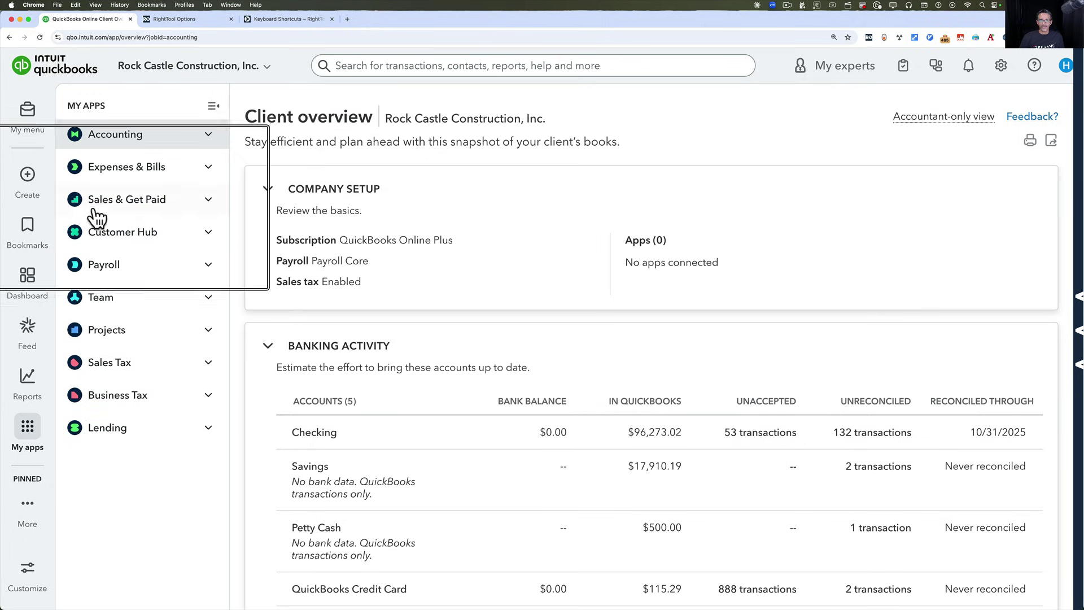
Step: Expand the Accounting section in My apps and bookmark Reconcile, Rules and Chart of accounts
click(207, 135)
drag(169, 165, 178, 96)
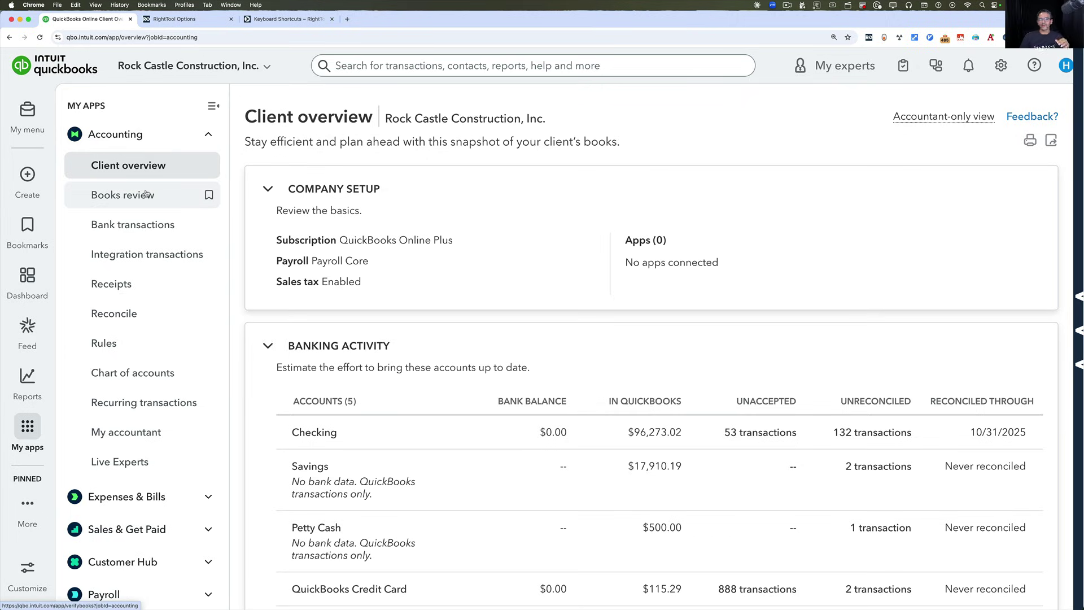
click(208, 313)
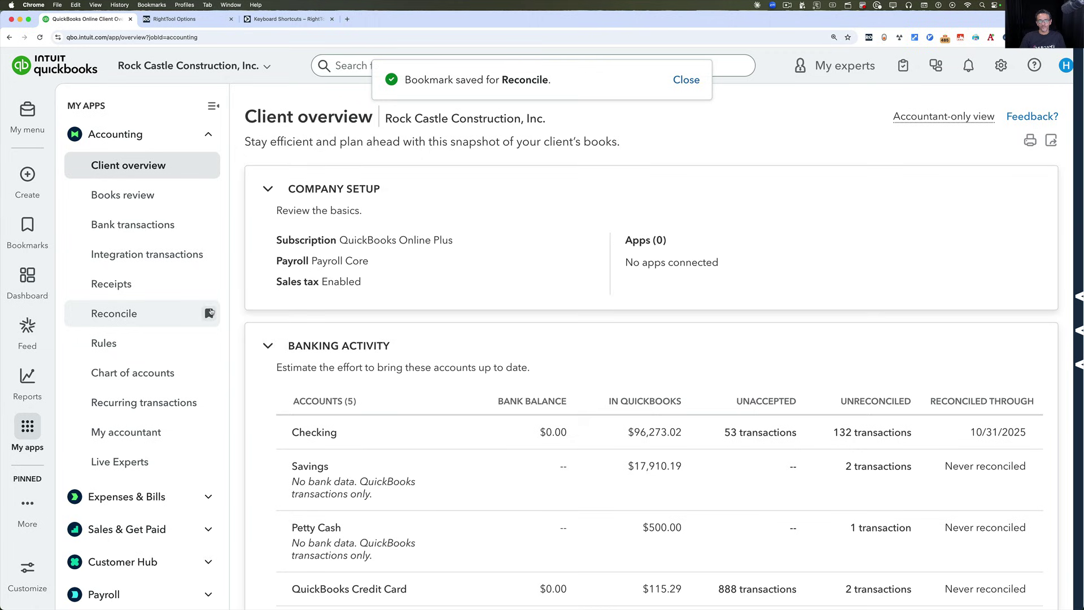
click(209, 344)
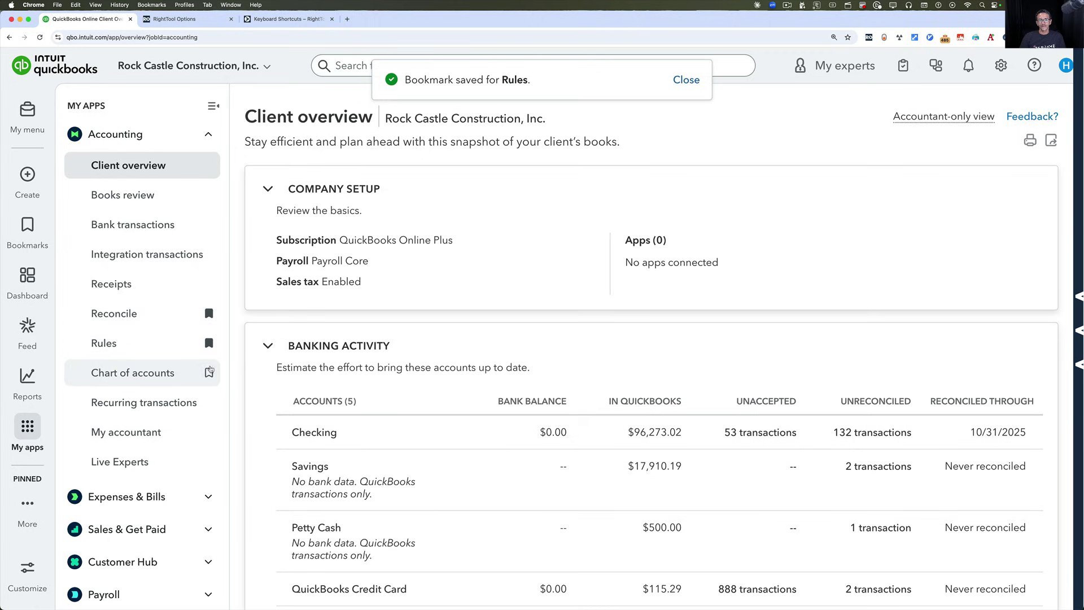
click(209, 373)
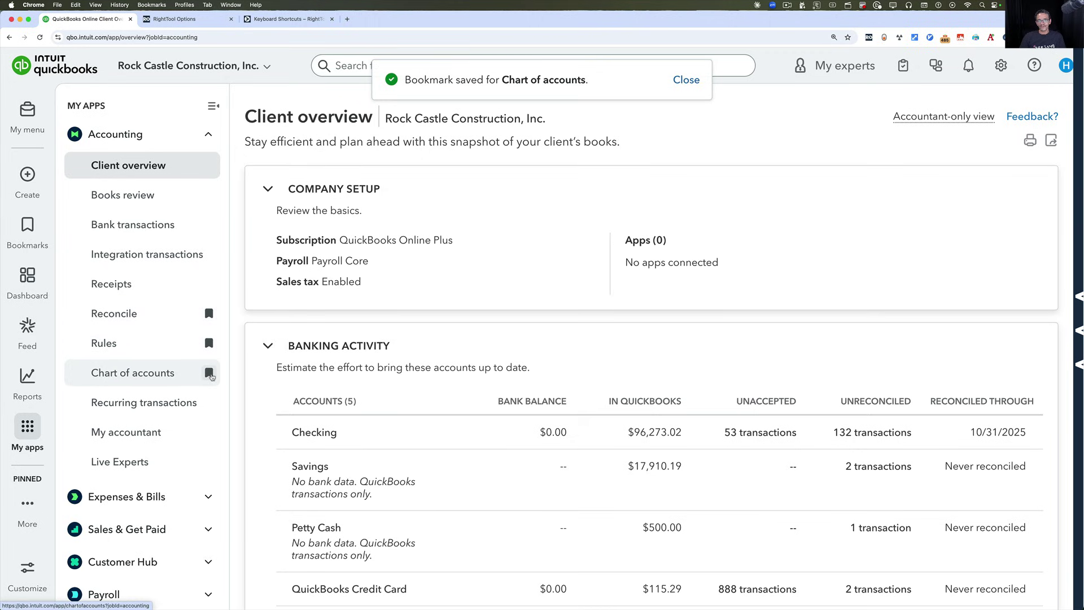
Step: Return to the Dashboard and show My menu with the updated bookmarks
click(23, 227)
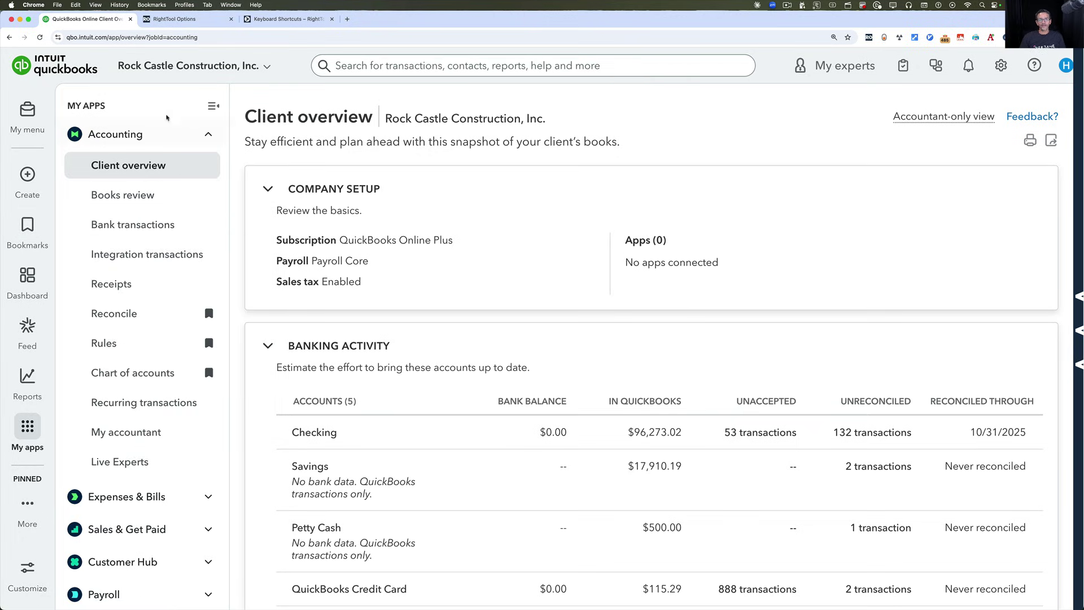
click(28, 282)
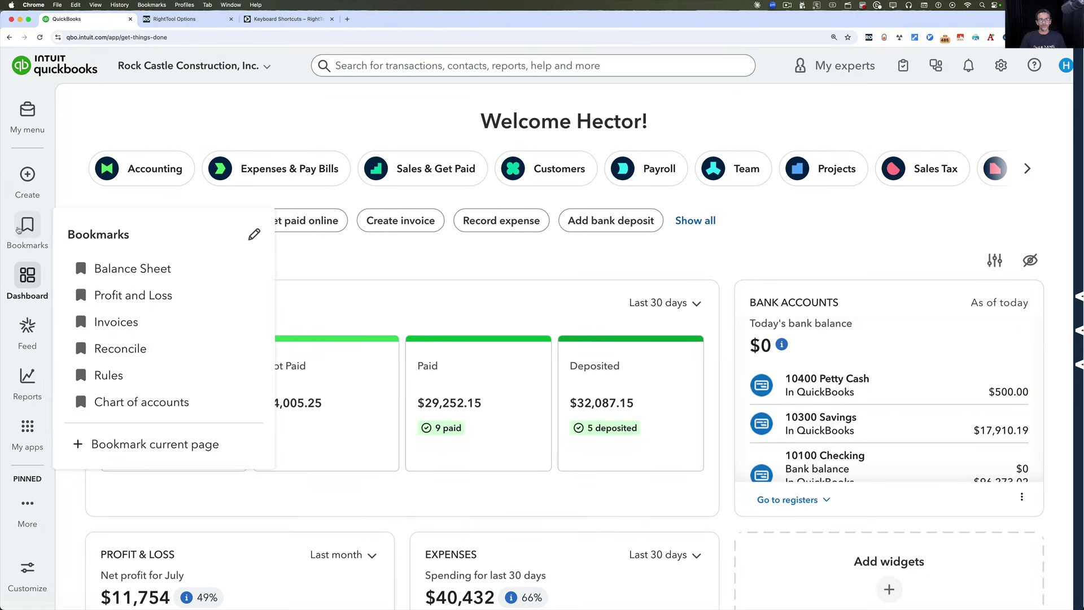
click(26, 112)
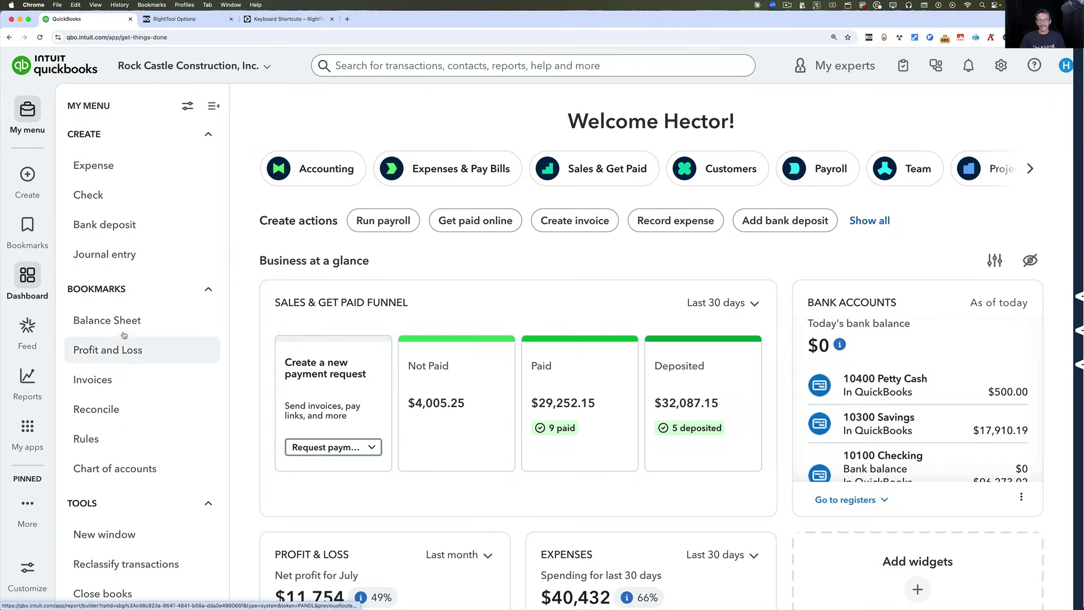
mouse_move(31, 110)
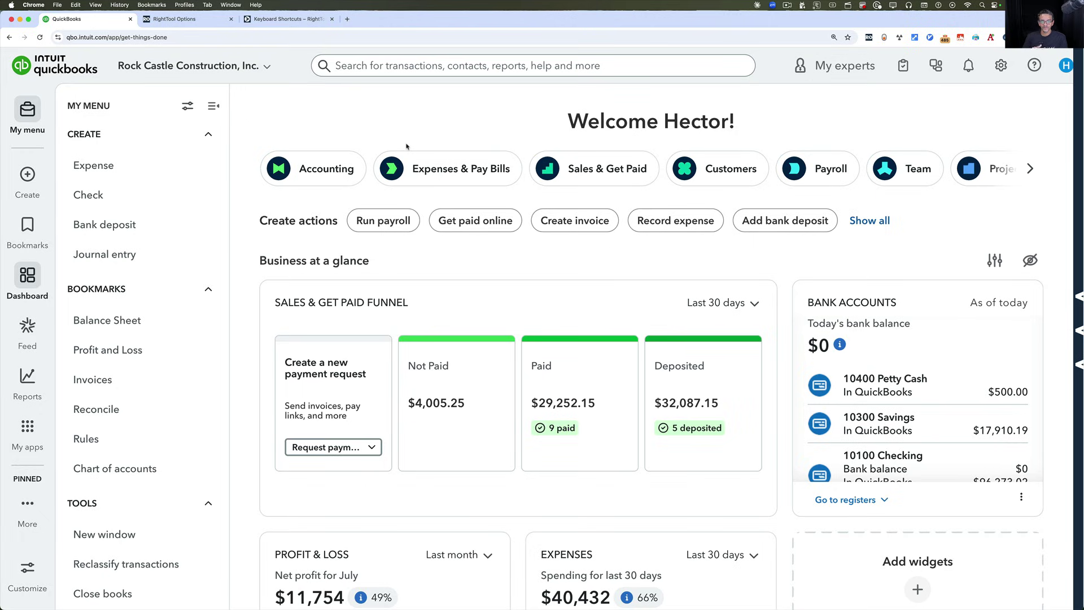
Step: Open Reclassify transactions from the My menu tools, duplicate it with New window, and switch between the two copies
scroll(121, 530, down, 3)
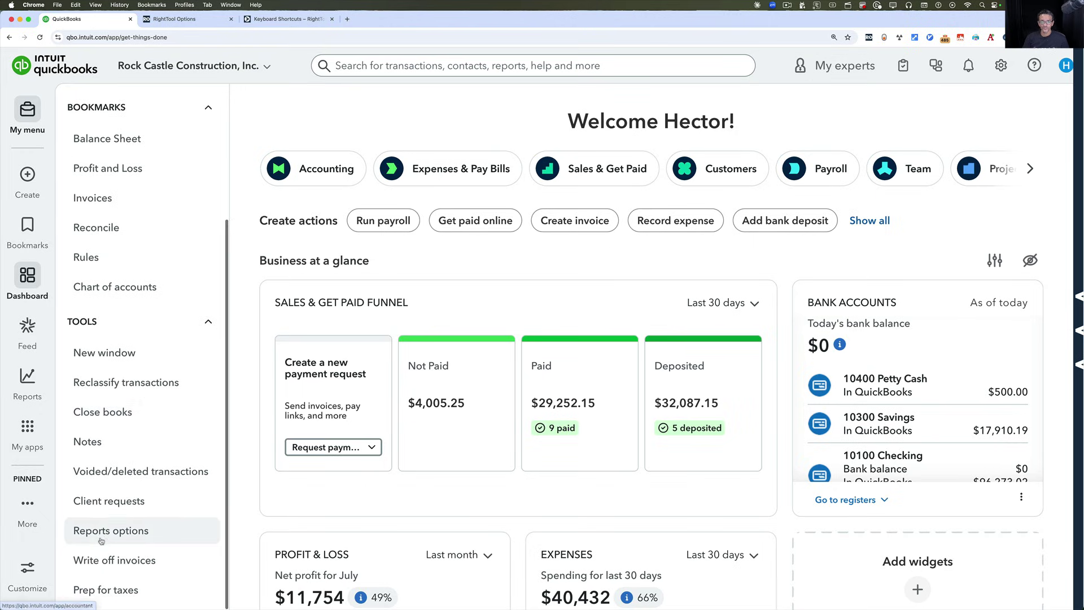
click(146, 389)
click(116, 354)
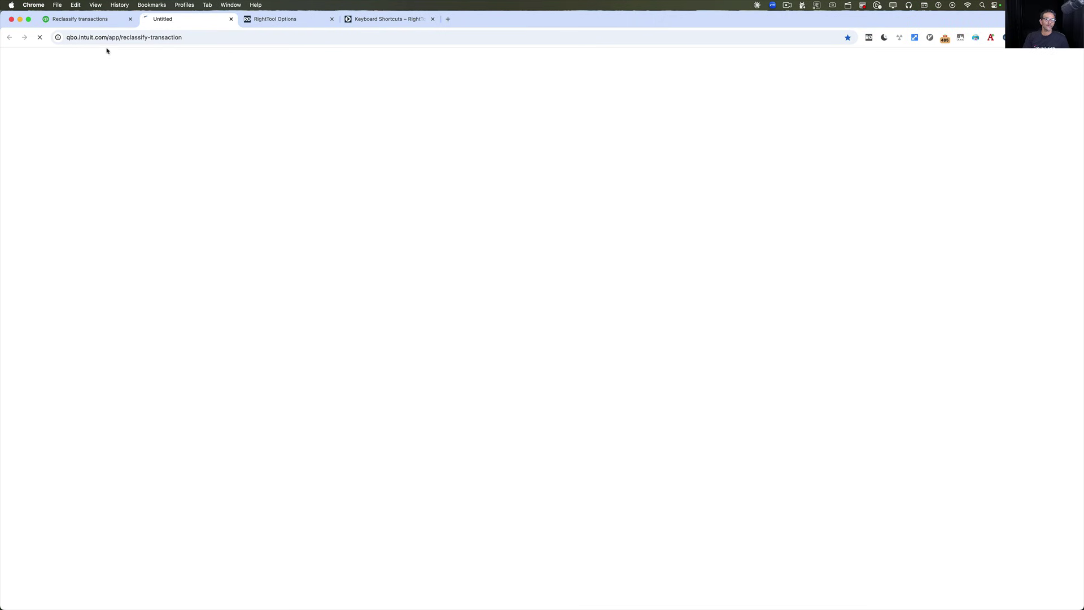
click(91, 19)
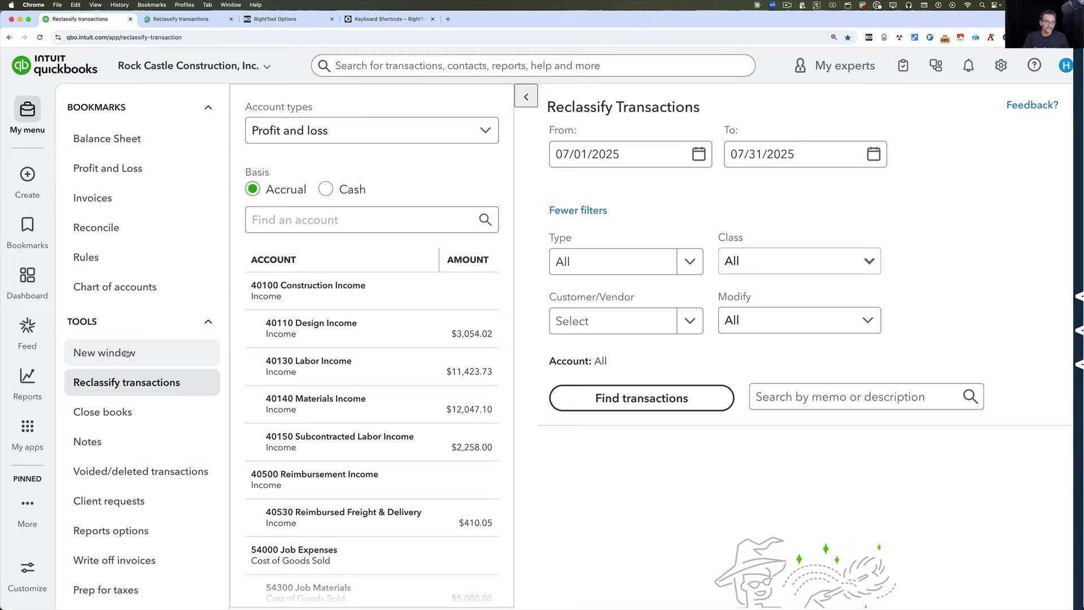
click(181, 19)
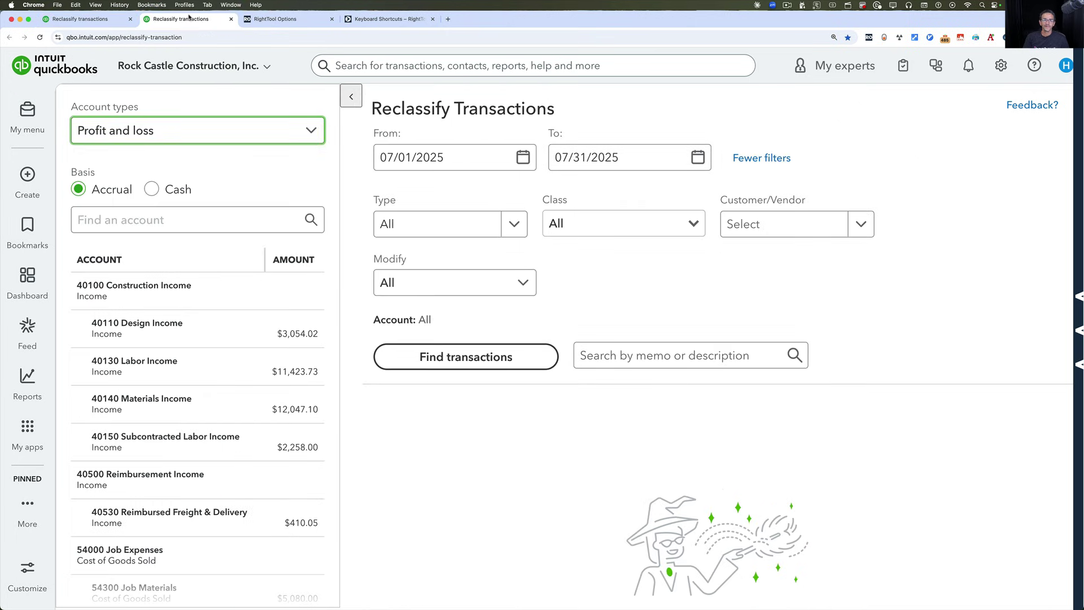
click(97, 17)
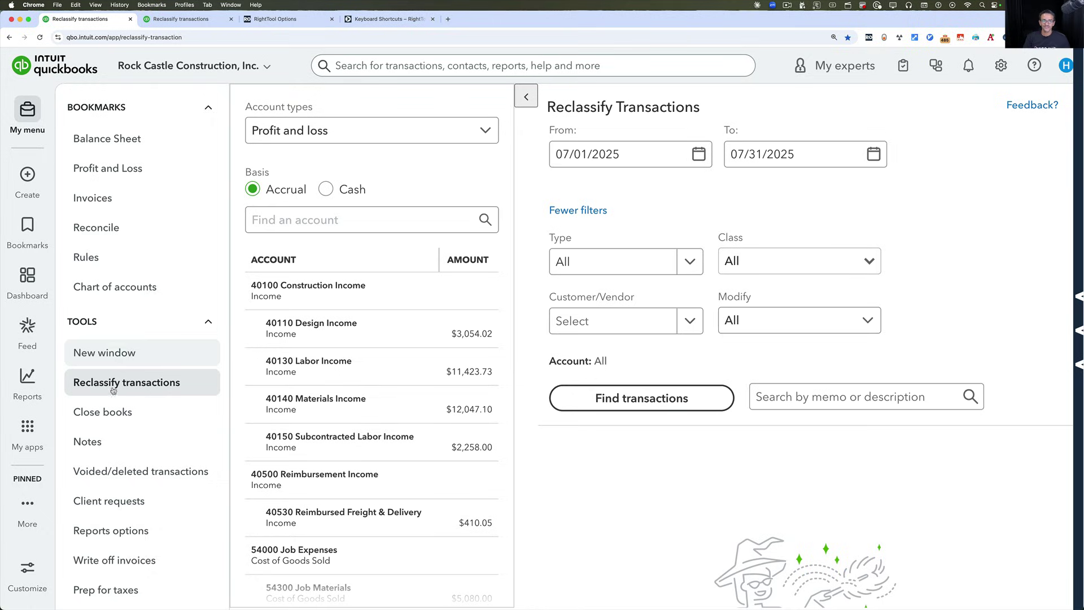
Step: Try the Notes and Close books tools from My menu, then close the settings page
click(106, 441)
click(107, 441)
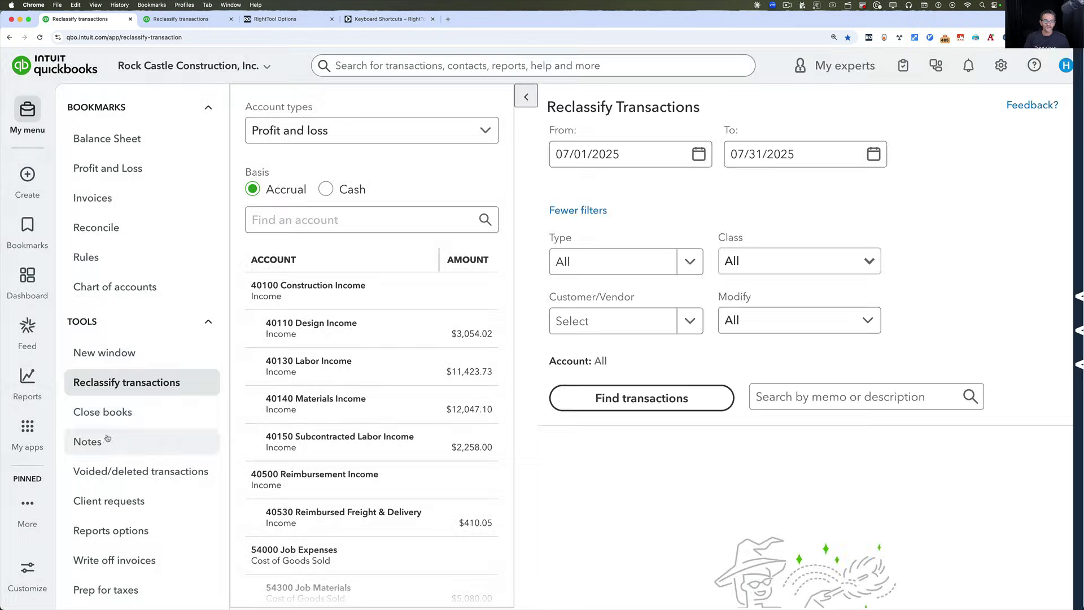
click(109, 409)
click(1052, 68)
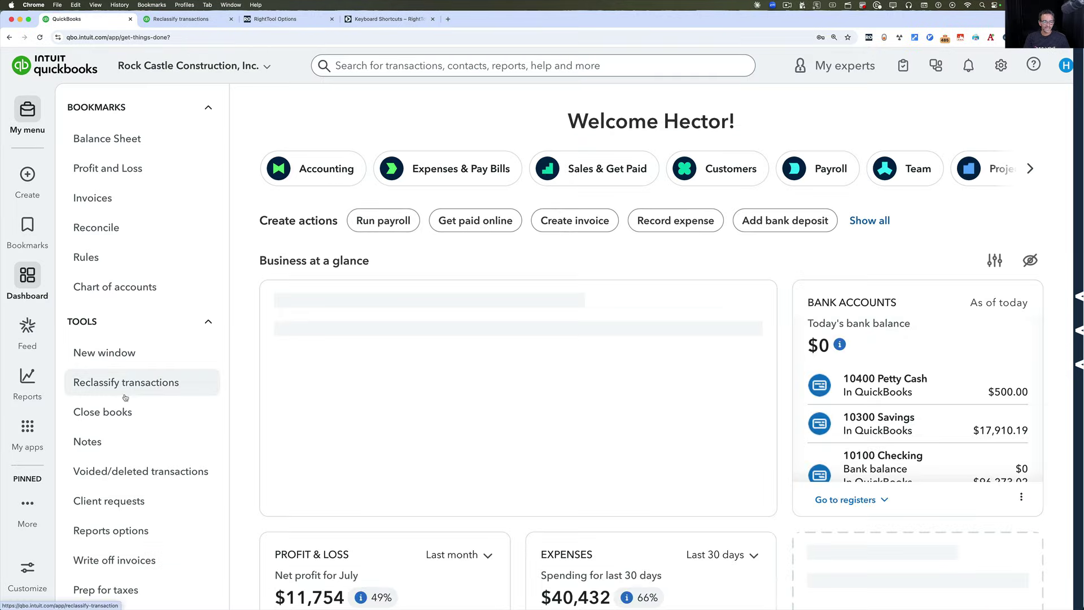
Step: Open the Reconcile page and duplicate it twice with New window, returning to the original page each time
key(ctrl+alt+r)
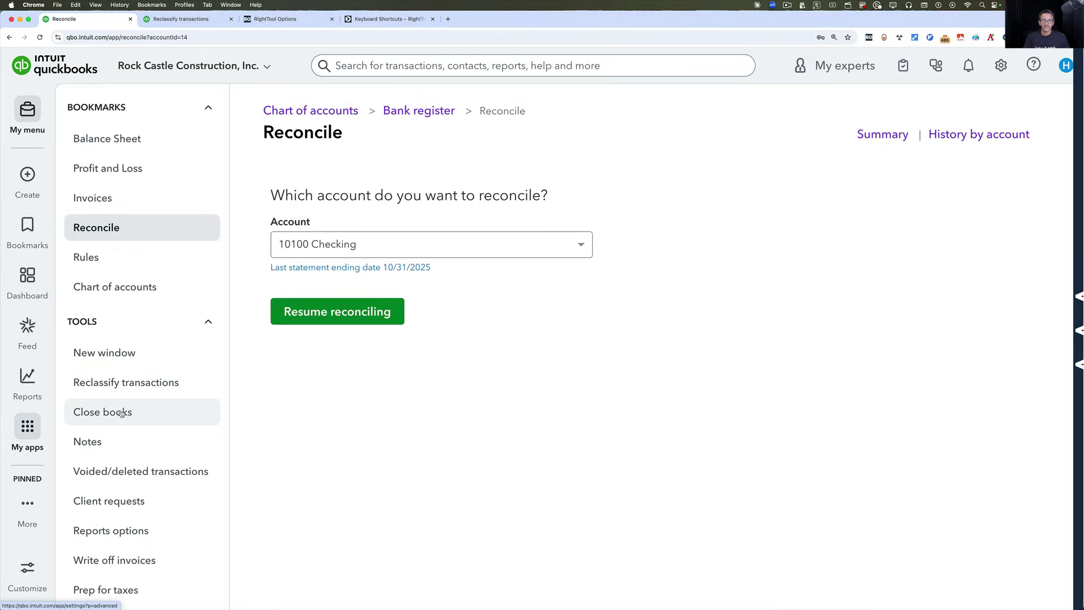
click(119, 353)
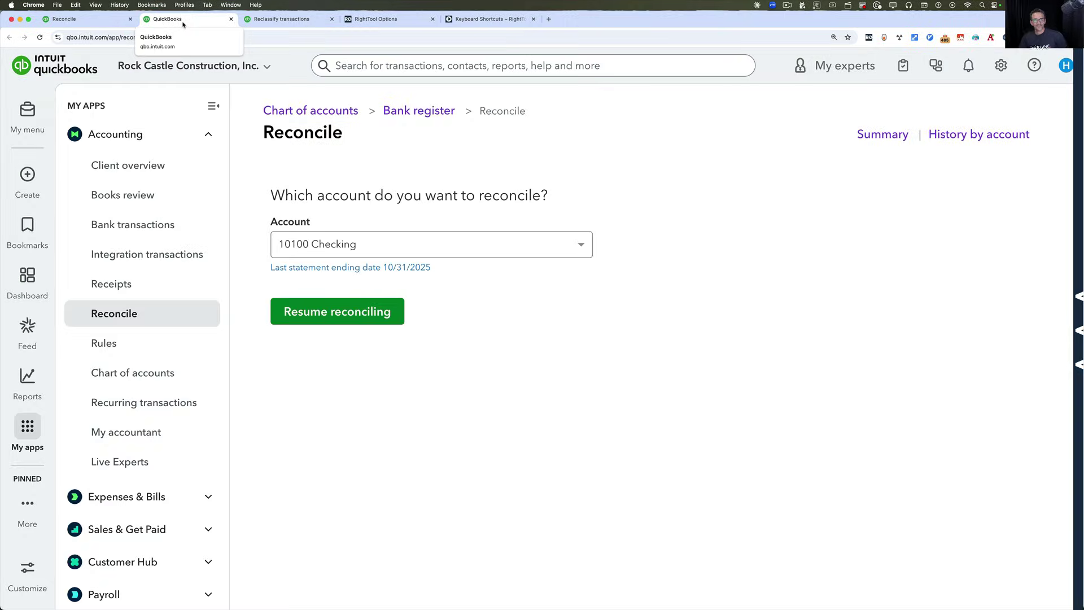
click(99, 18)
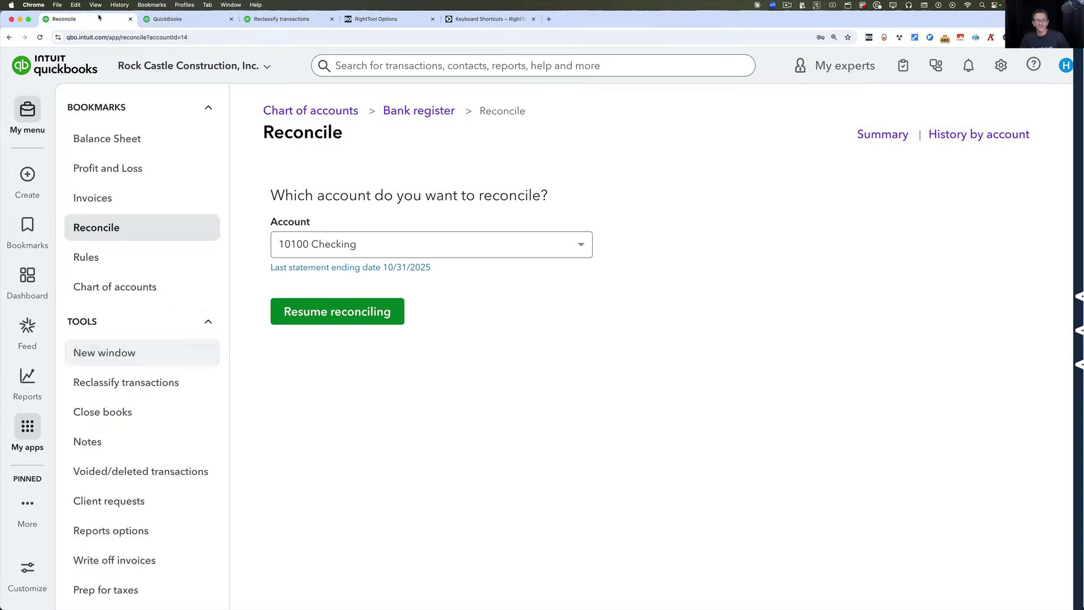
click(121, 351)
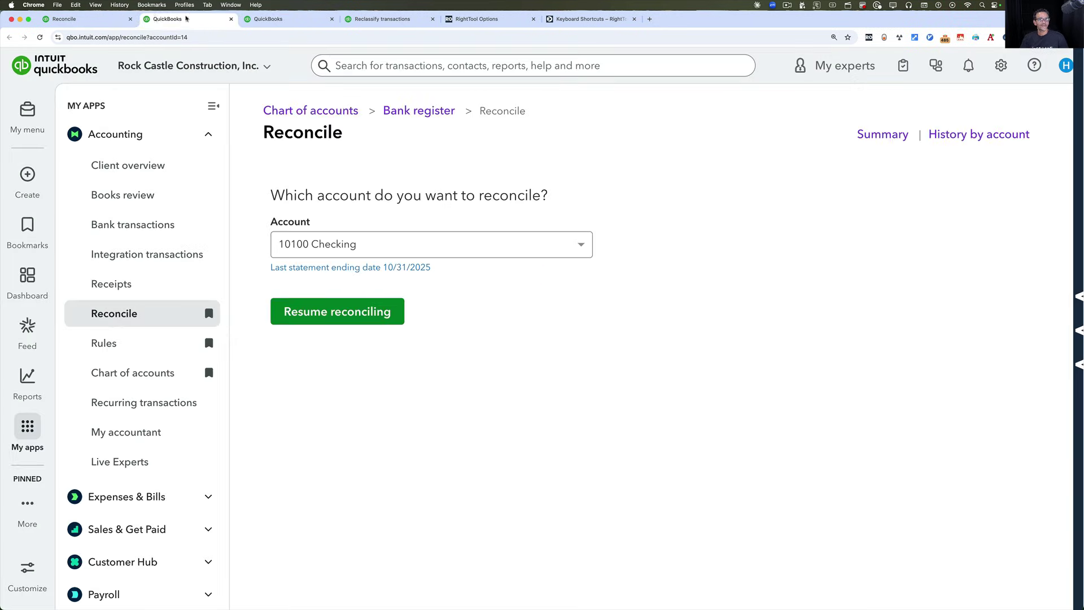
click(102, 17)
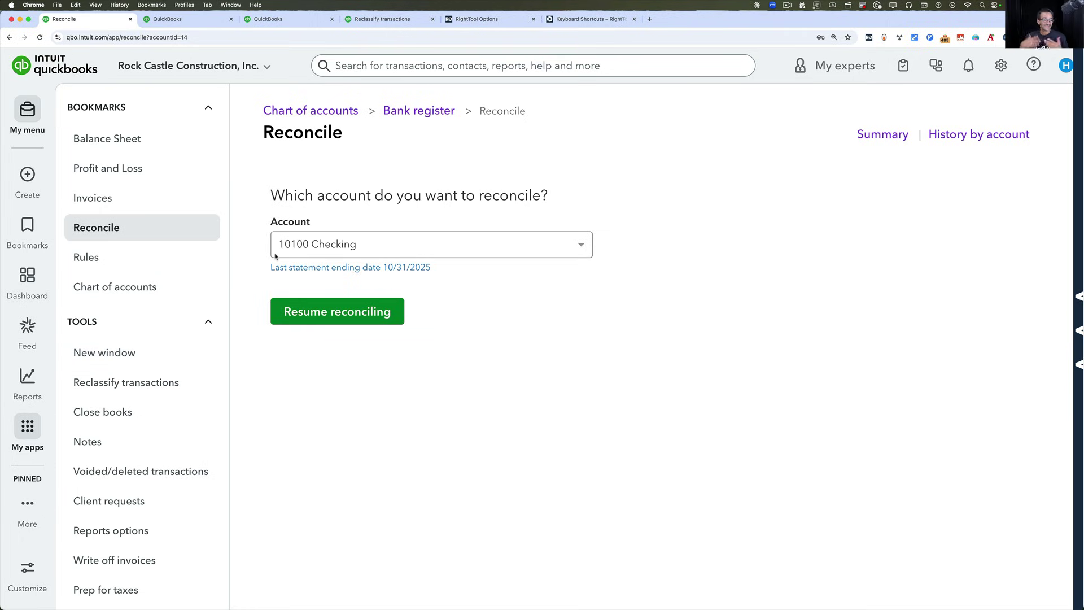
Step: Open the Chart of accounts bookmark in a separate browser window
right_click(126, 289)
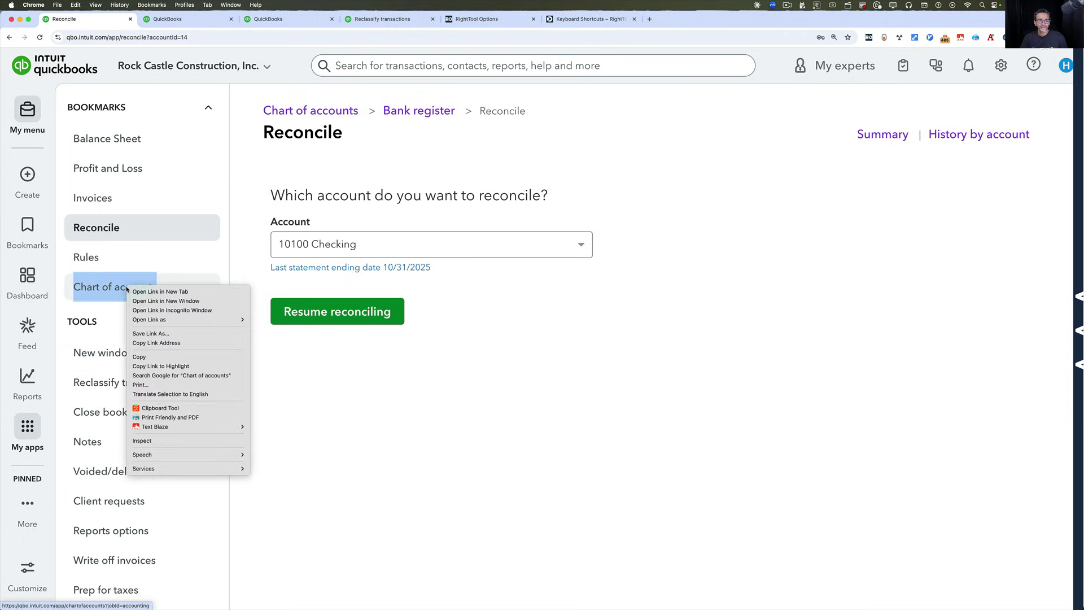
click(158, 302)
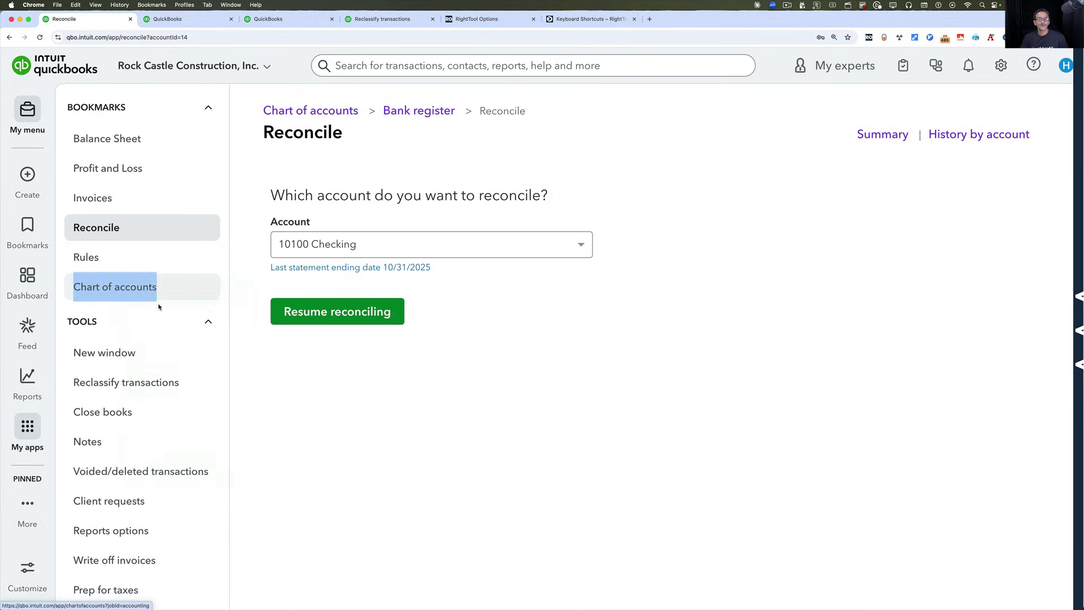
mouse_move(161, 27)
mouse_down()
mouse_move(338, 34)
mouse_move(414, 129)
mouse_move(160, 20)
mouse_up()
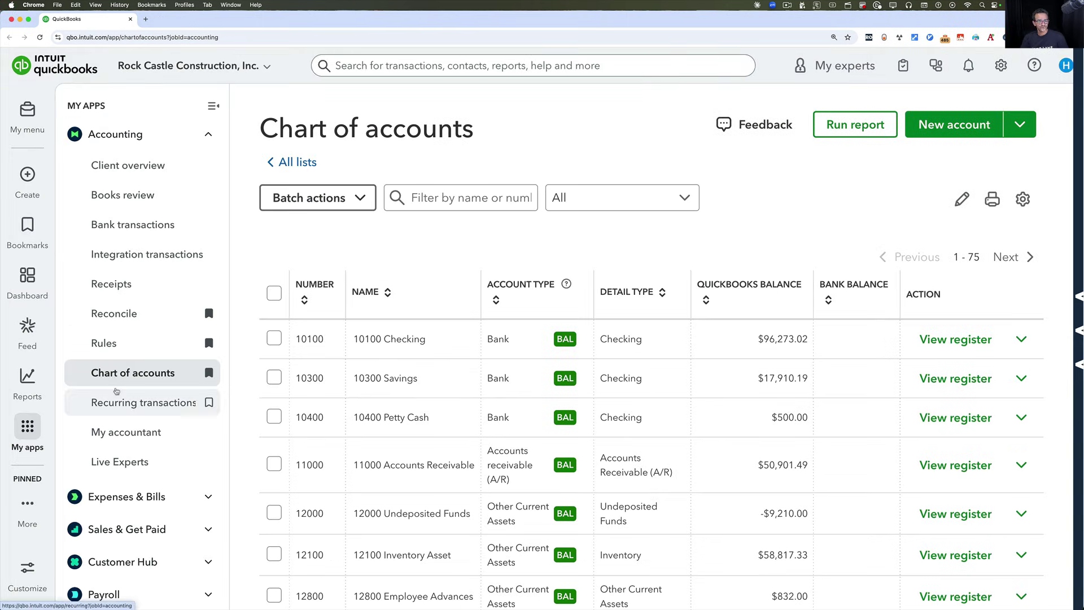
Step: Show My menu beside the Chart of accounts and bring its tools section into view
mouse_move(35, 207)
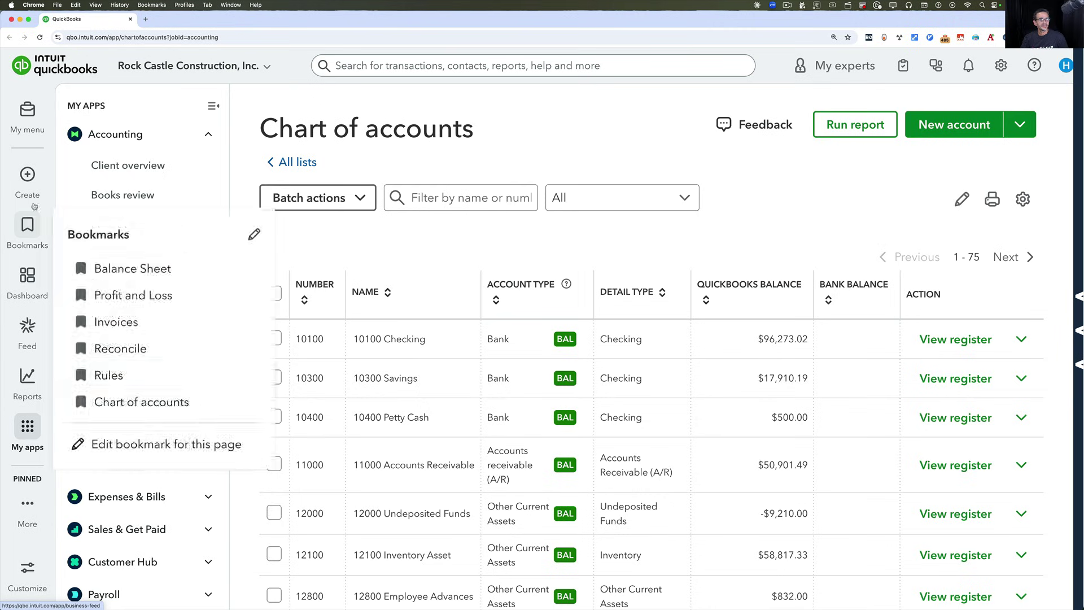
click(34, 108)
scroll(105, 407, down, 3)
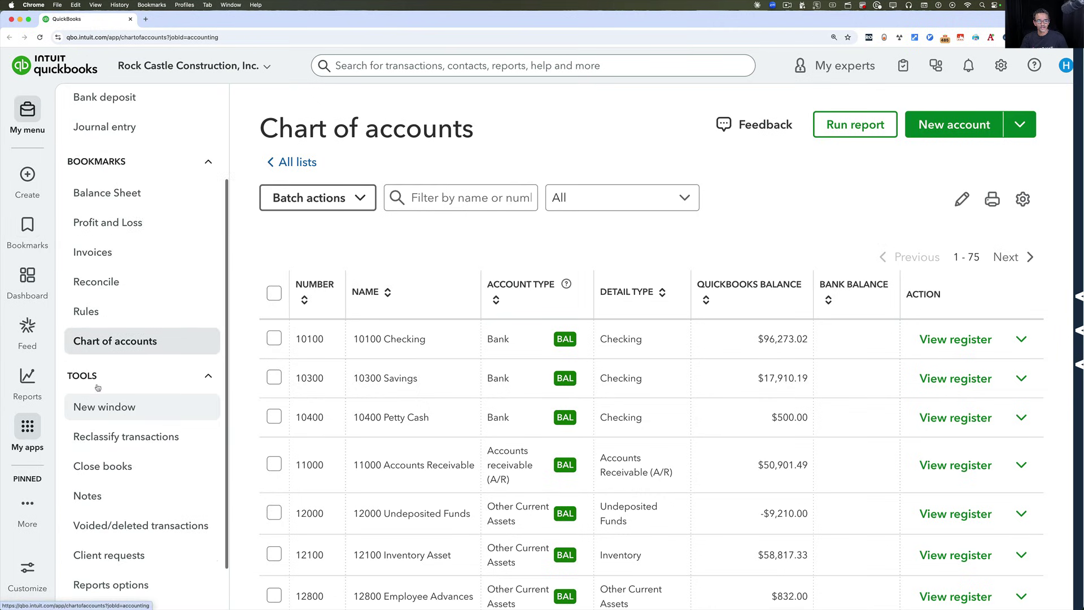